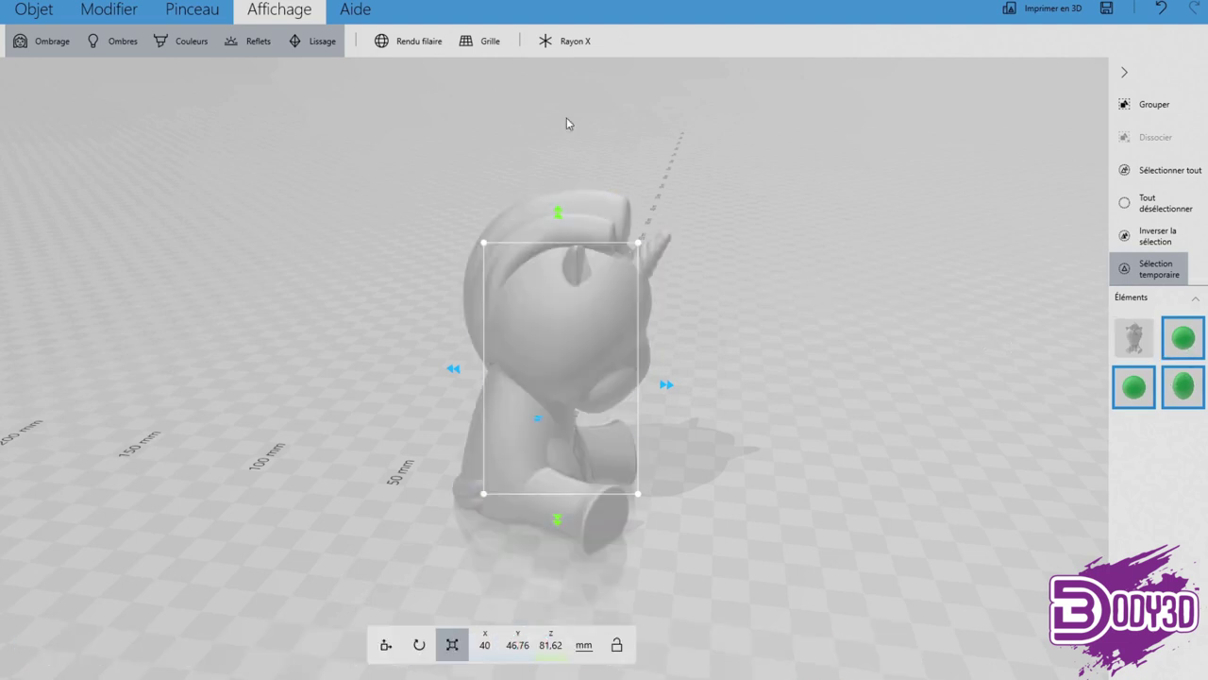
# Group the three green spheres, then subtract the group from the unicorn with Modifier > Soustraire.
pyautogui.click(1153, 104)
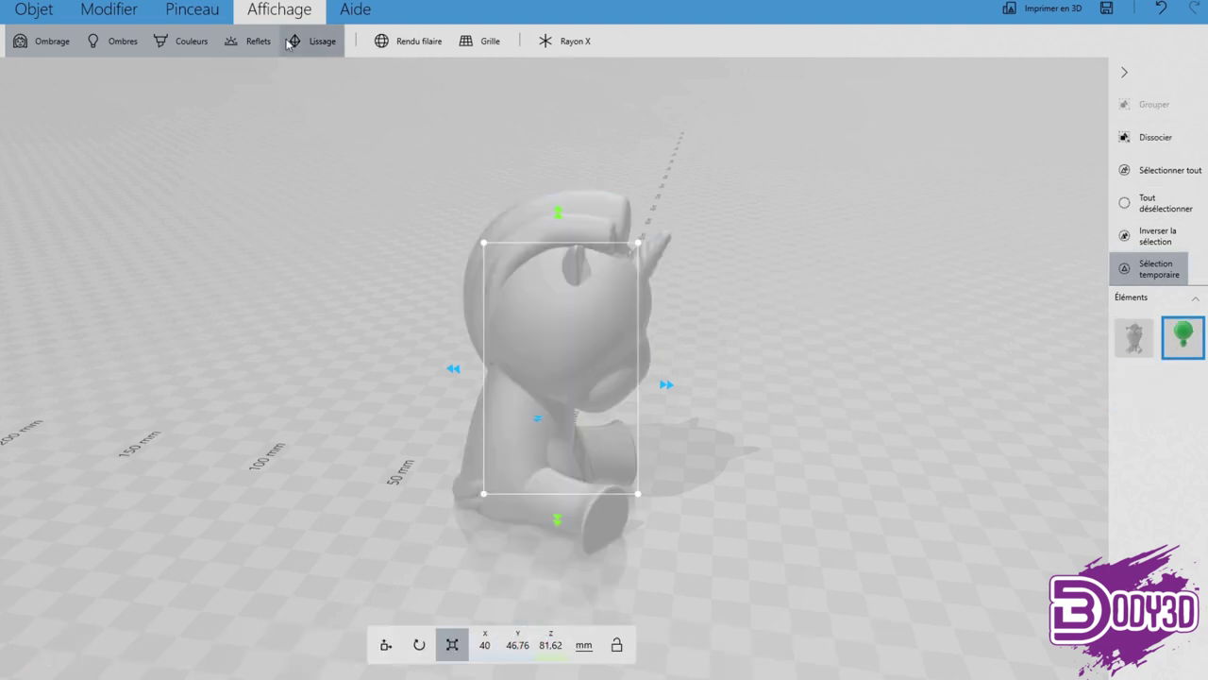
pyautogui.click(108, 10)
pyautogui.click(481, 47)
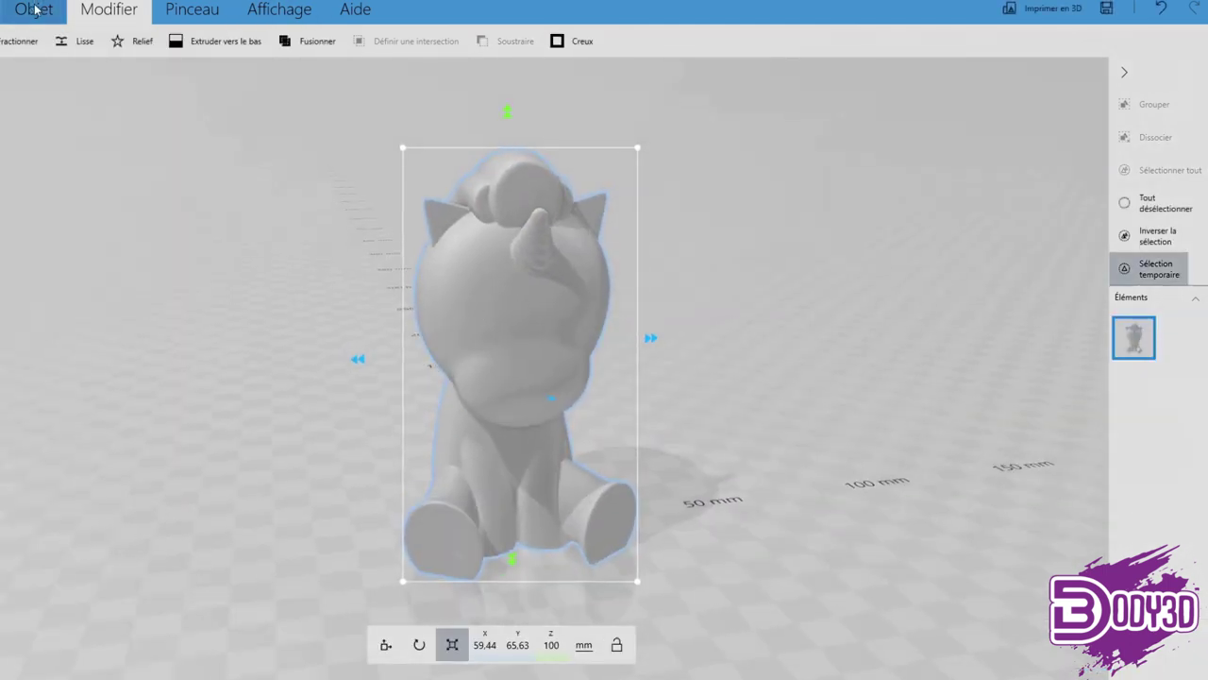
# Split the unicorn with Fractionner, keeping the bottom, and raise the plane to inspect the hollow head.
pyautogui.click(14, 41)
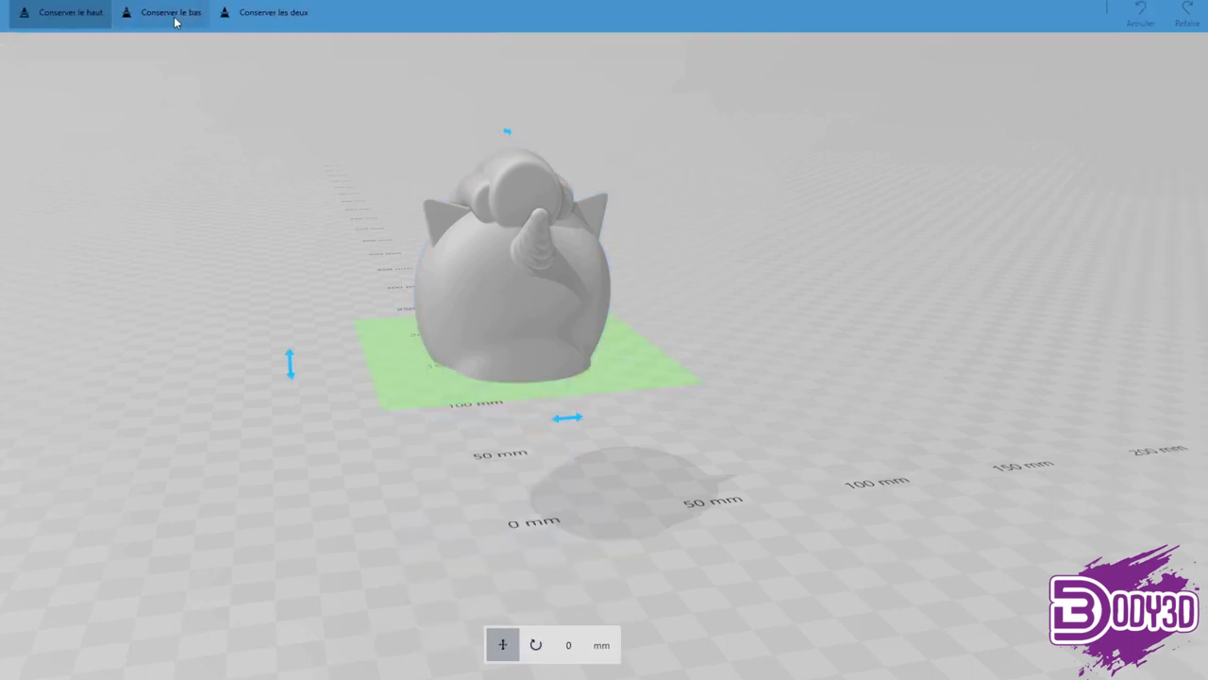
pyautogui.click(174, 19)
pyautogui.moveTo(671, 418)
pyautogui.mouseDown()
pyautogui.moveTo(698, 286)
pyautogui.moveTo(811, 256)
pyautogui.mouseUp()
pyautogui.scroll(-2, 649, 185)
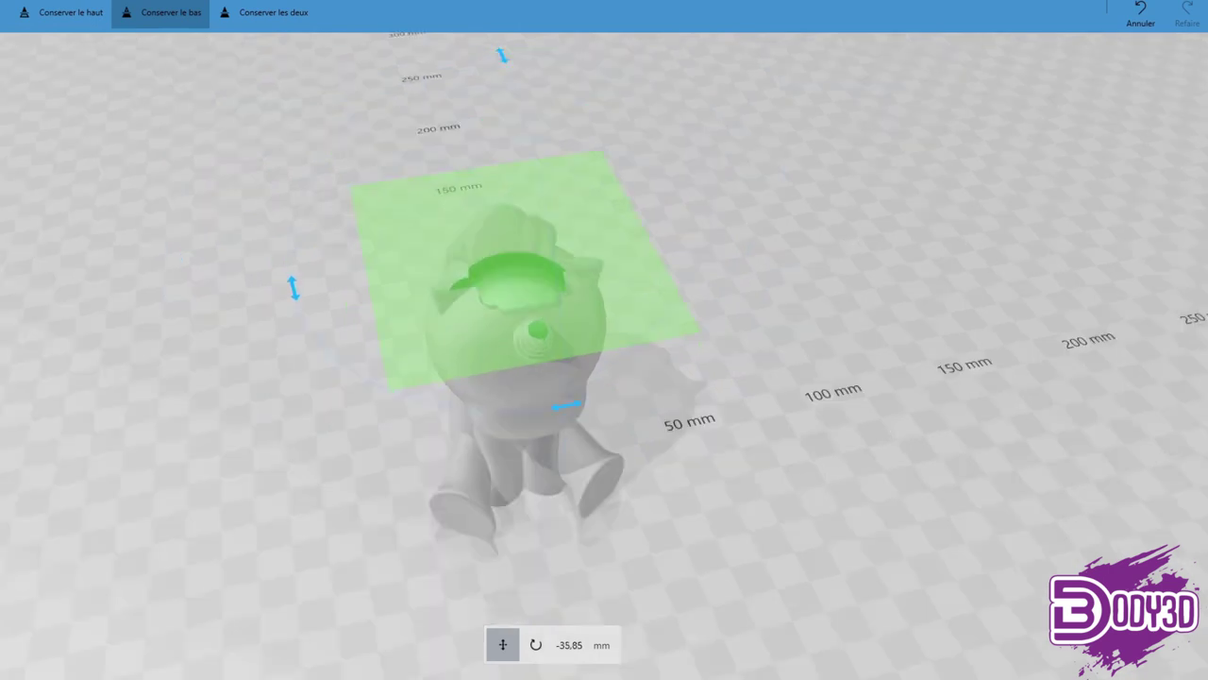
# Leave the unicorn uncut and open the Objet file menu.
pyautogui.click(756, 332)
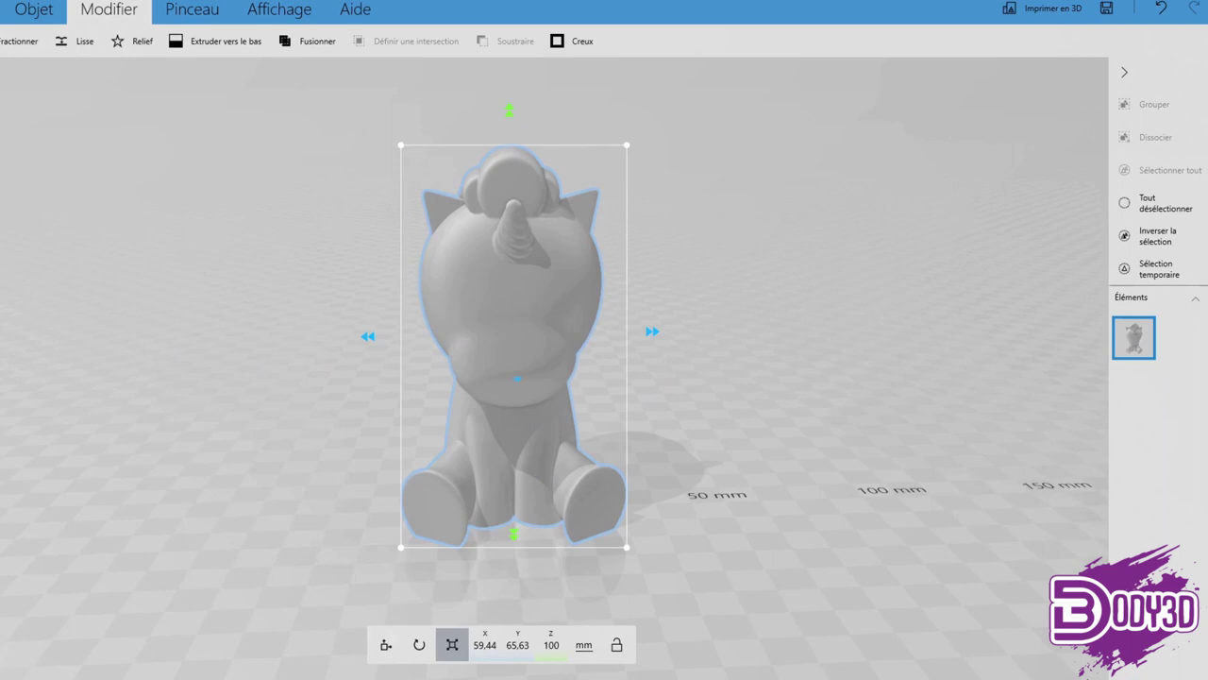
pyautogui.click(33, 9)
pyautogui.click(1147, 268)
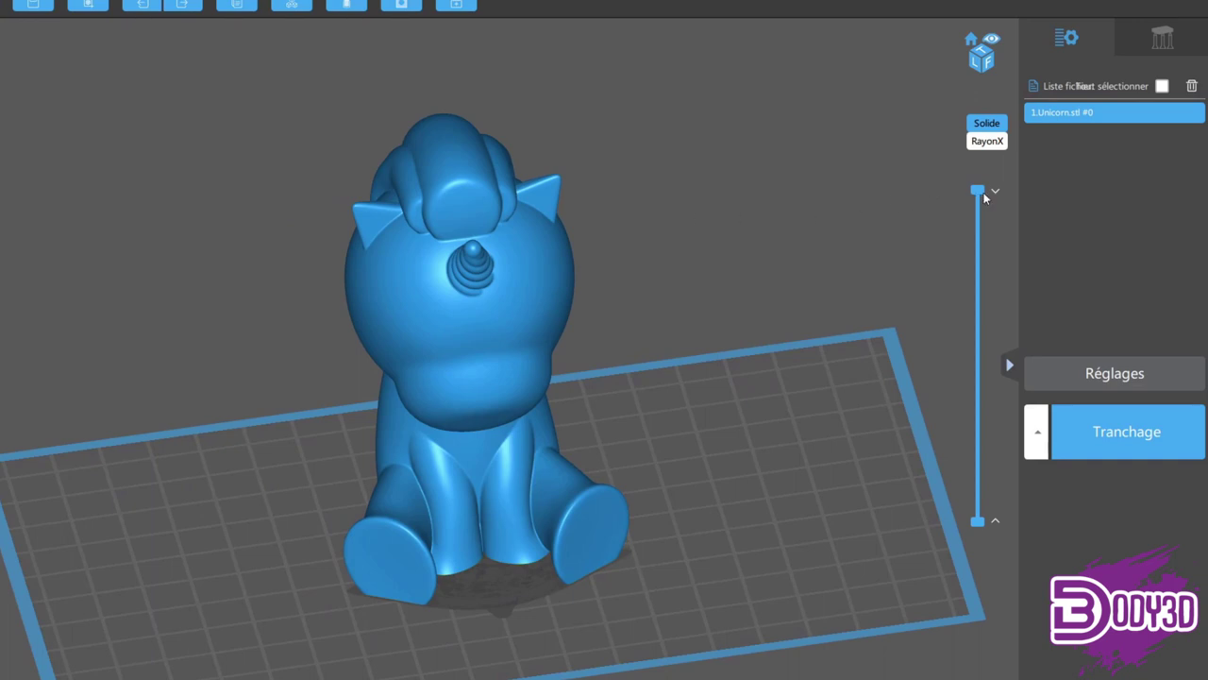
# Lower ChiTuBox's layer-preview slider to about layer 74 to reveal the hollow head.
pyautogui.moveTo(985, 196)
pyautogui.mouseDown()
pyautogui.moveTo(992, 369)
pyautogui.moveTo(966, 520)
pyautogui.moveTo(957, 292)
pyautogui.mouseUp()
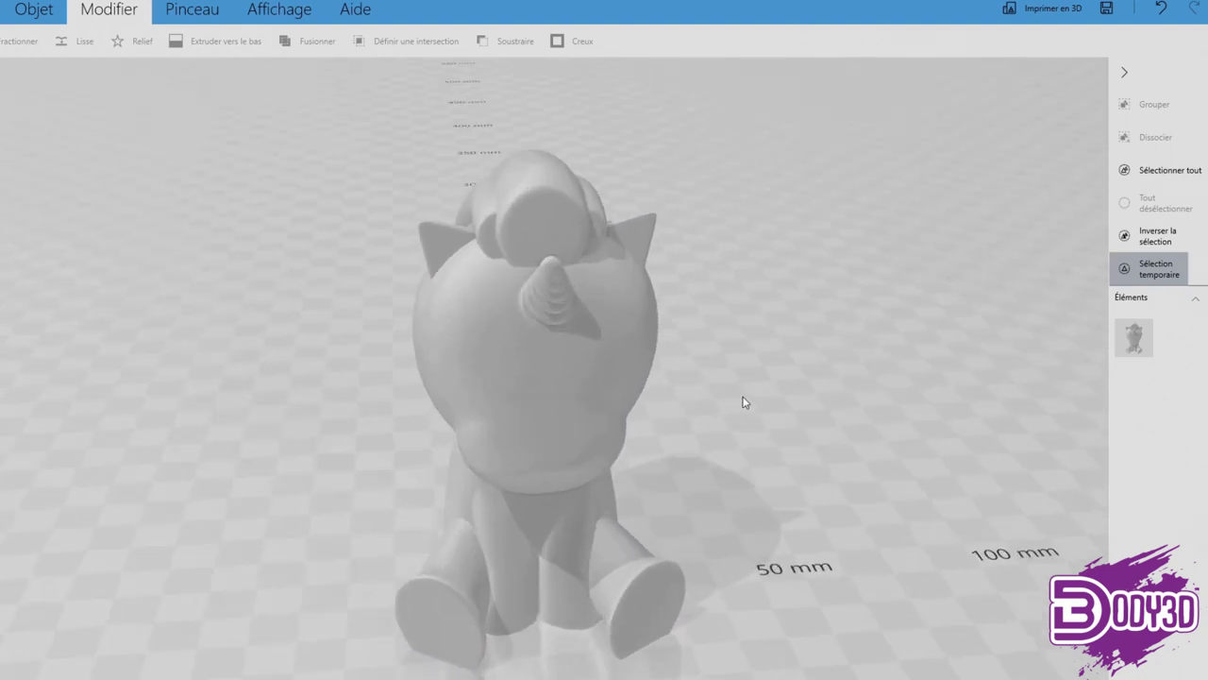
# Select the unicorn, orbit slightly, and show the Objet tab's Cube, Cylindre and Sphère shapes.
pyautogui.scroll(-3, 724, 351)
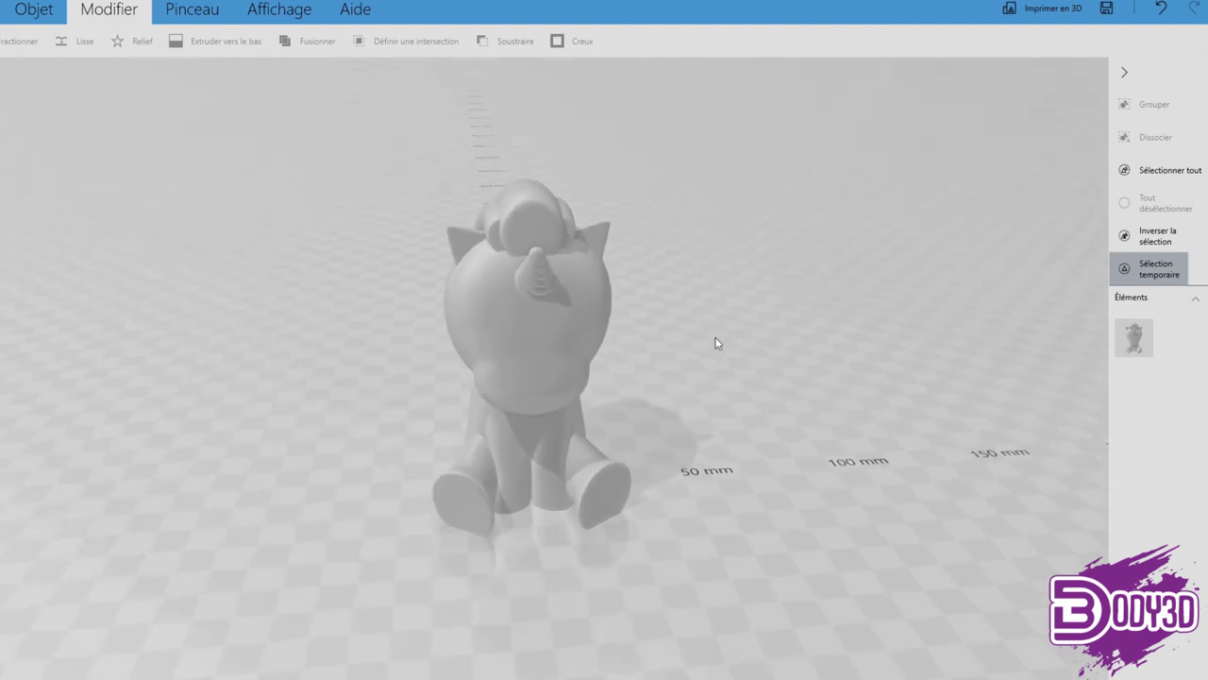
pyautogui.scroll(3, 666, 302)
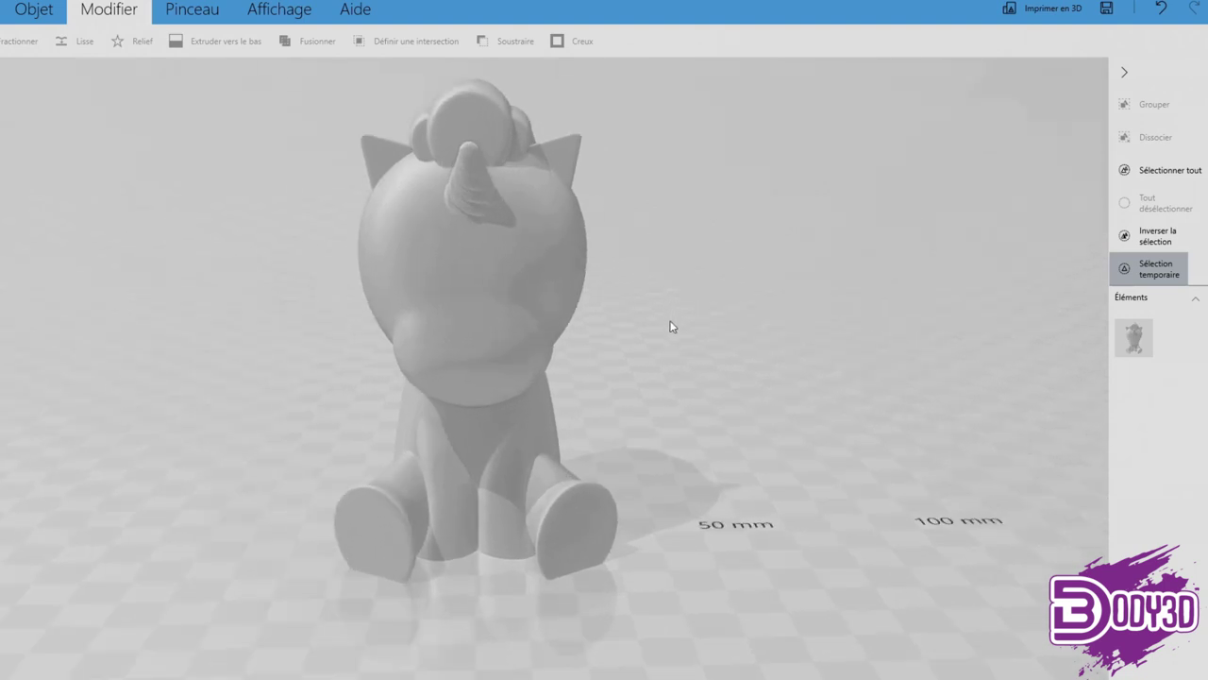
pyautogui.click(556, 294)
pyautogui.scroll(-2, 686, 301)
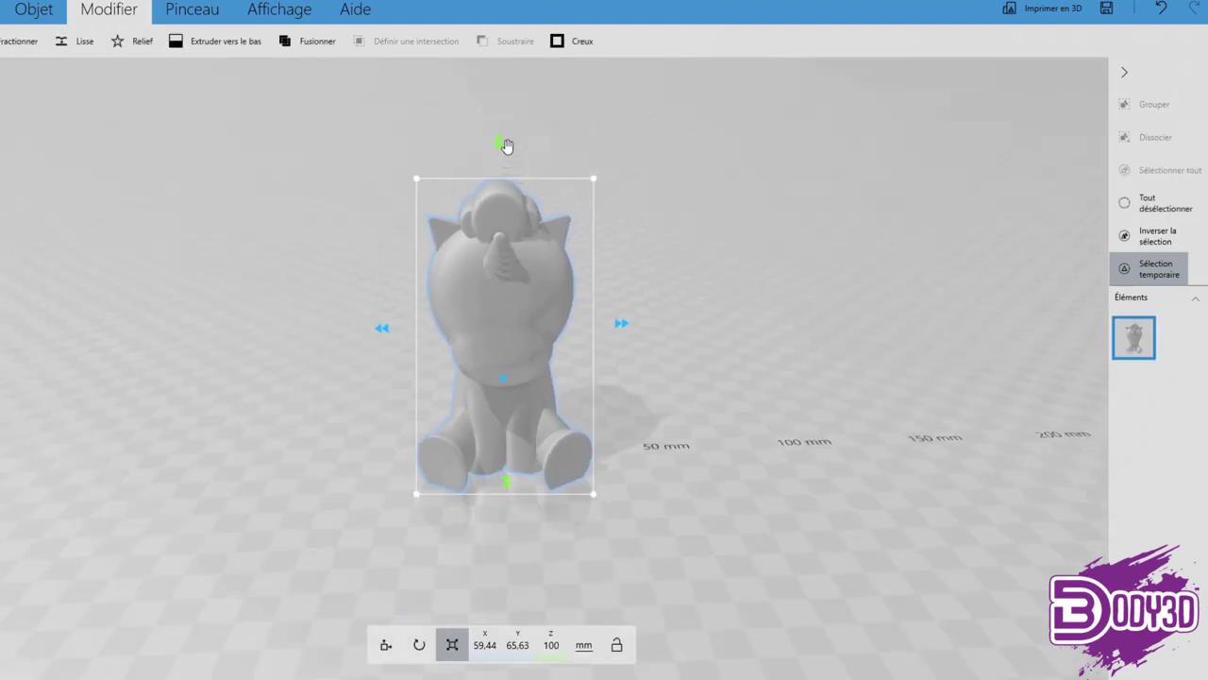
pyautogui.moveTo(705, 431); pyautogui.dragTo(572, 548)
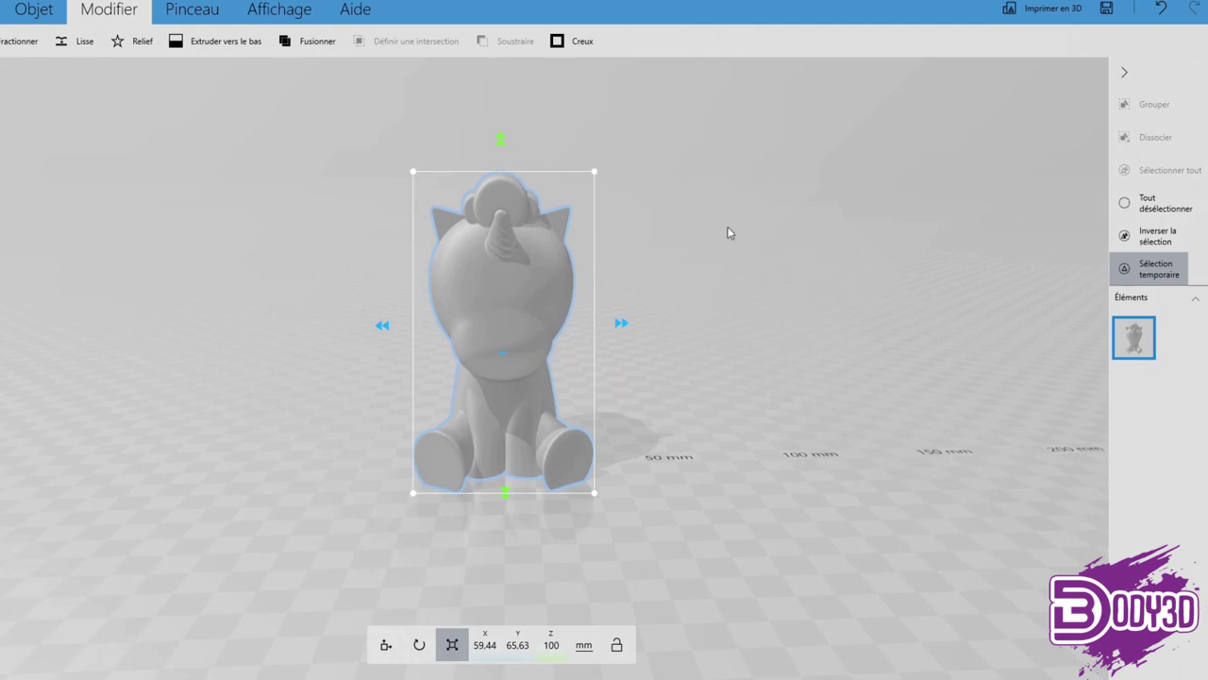
pyautogui.click(34, 10)
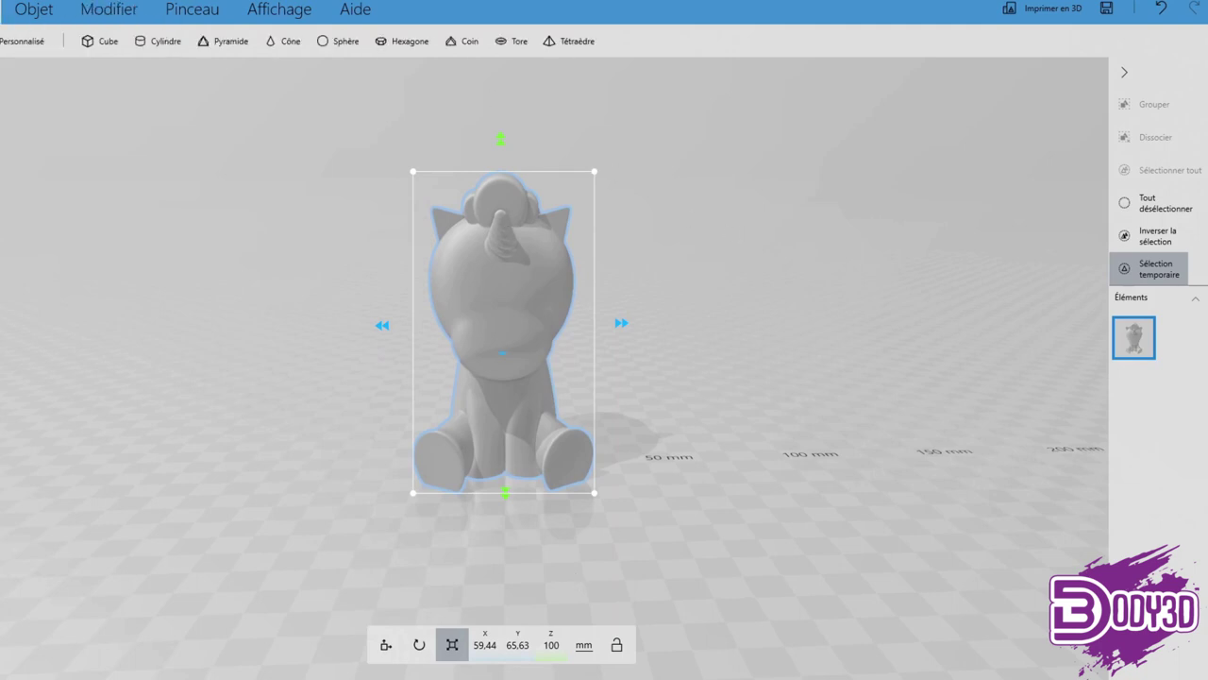
# Insert a green cube and scale it up to about 98.88 mm per side.
pyautogui.click(106, 42)
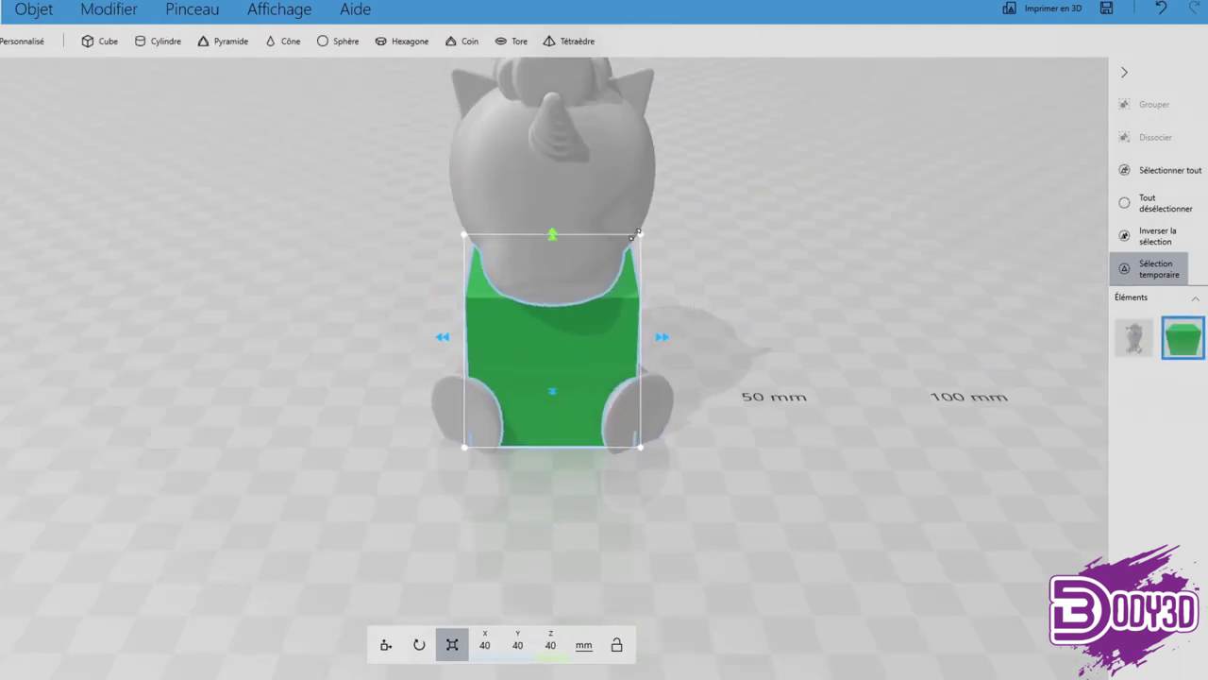
pyautogui.moveTo(637, 230); pyautogui.dragTo(803, 87)
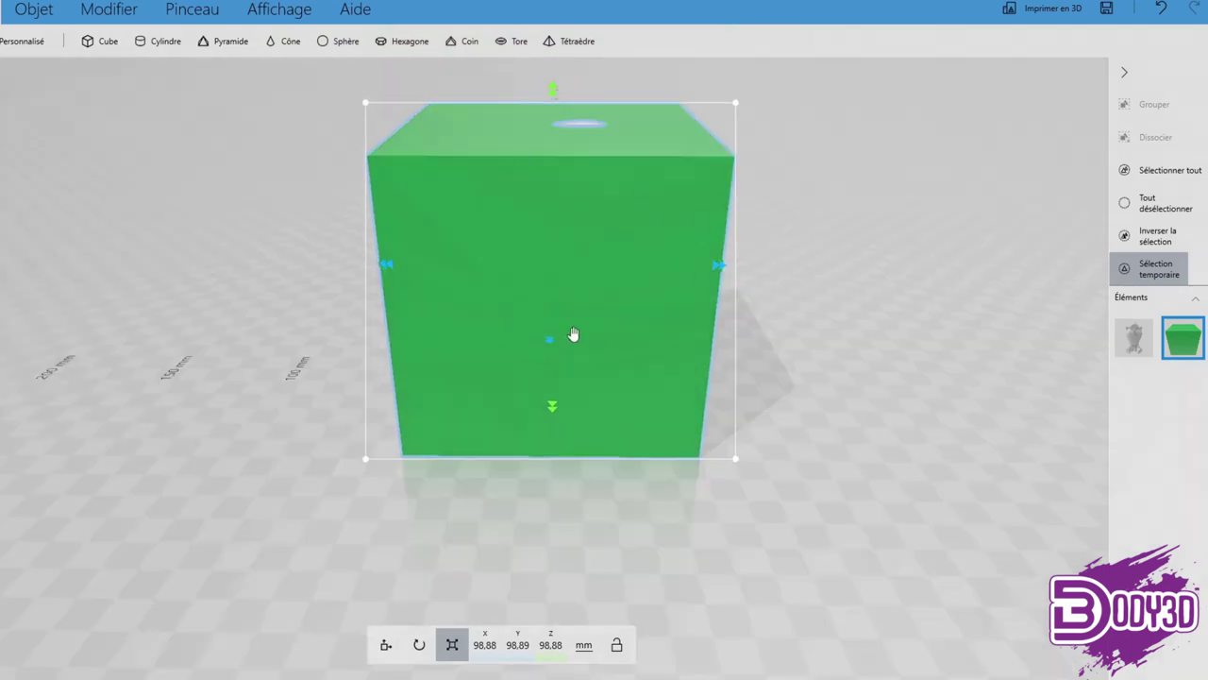
pyautogui.moveTo(575, 331)
pyautogui.mouseDown(button='right')
pyautogui.moveTo(405, 292)
pyautogui.moveTo(712, 296)
pyautogui.moveTo(253, 298)
pyautogui.moveTo(649, 282)
pyautogui.mouseUp(button='right')
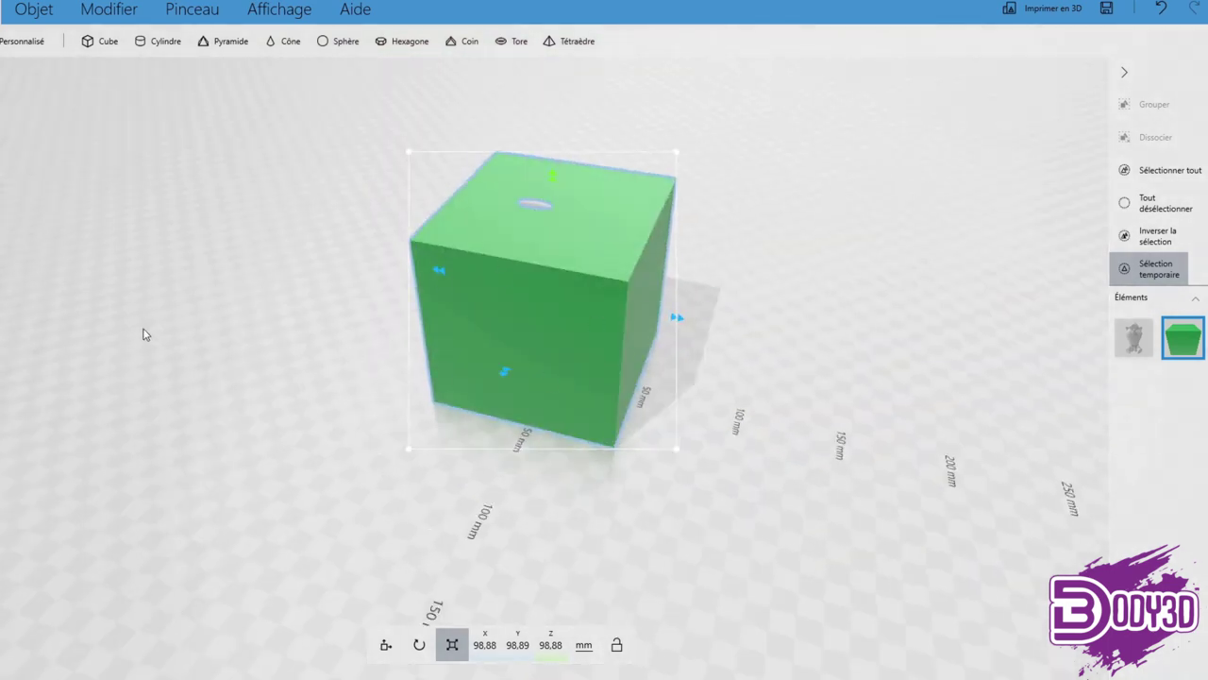
pyautogui.moveTo(143, 334); pyautogui.dragTo(693, 270, button='right')
pyautogui.scroll(3, 90, 333)
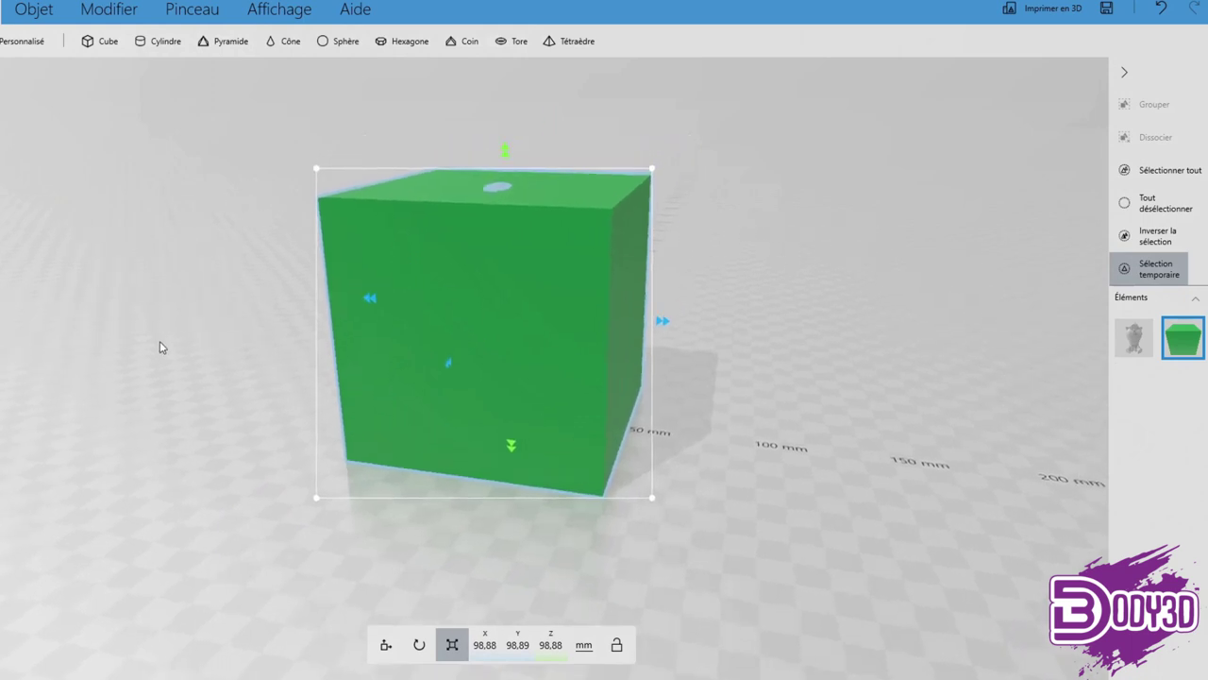
pyautogui.scroll(3, 160, 340)
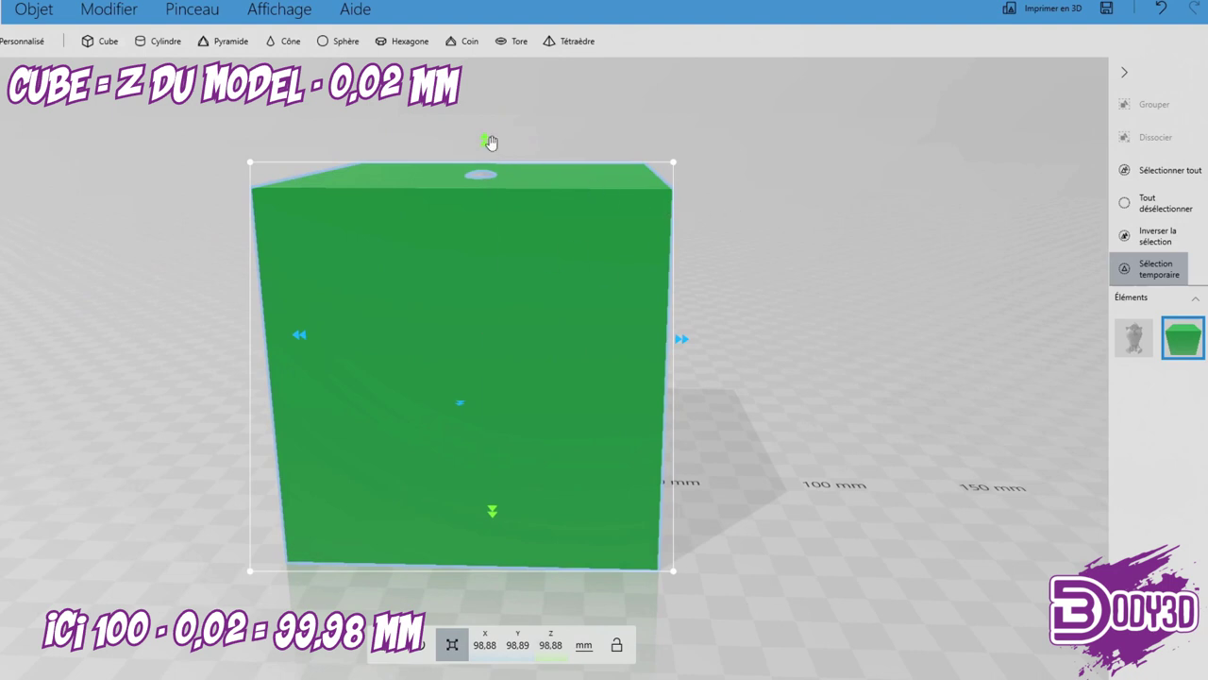
# Set the cube's Z size to 99.98 mm, accept it, and select the unicorn thumbnail.
pyautogui.write('99.98')
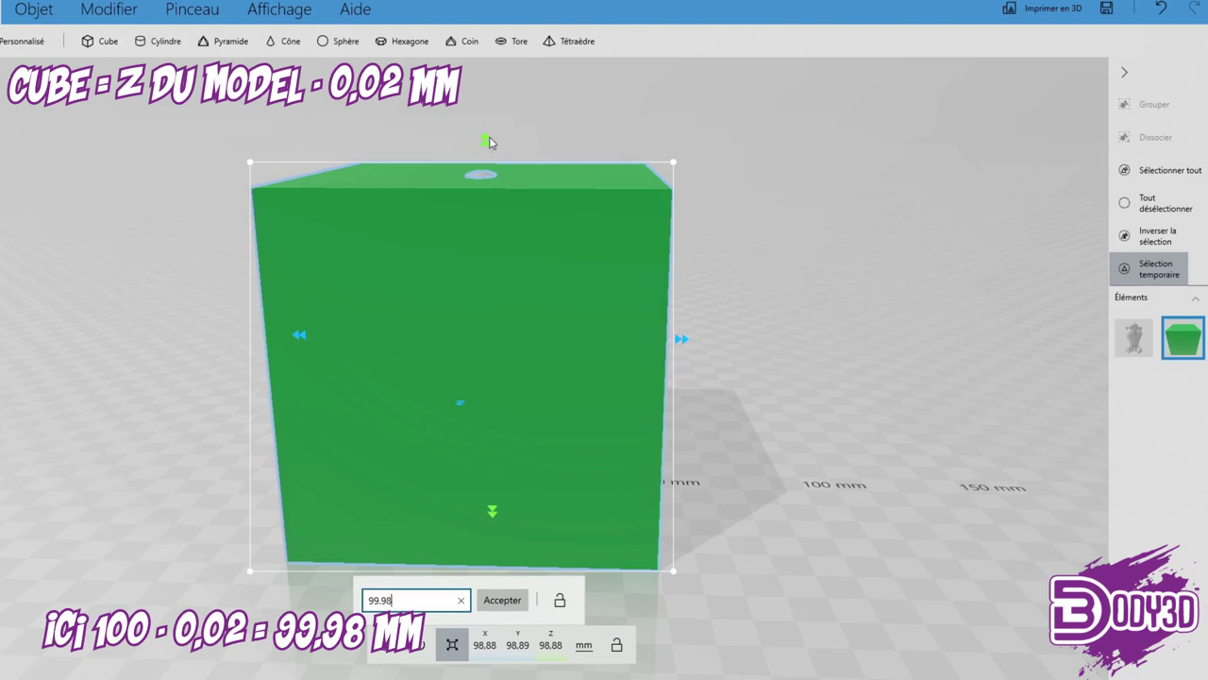
pyautogui.click(506, 600)
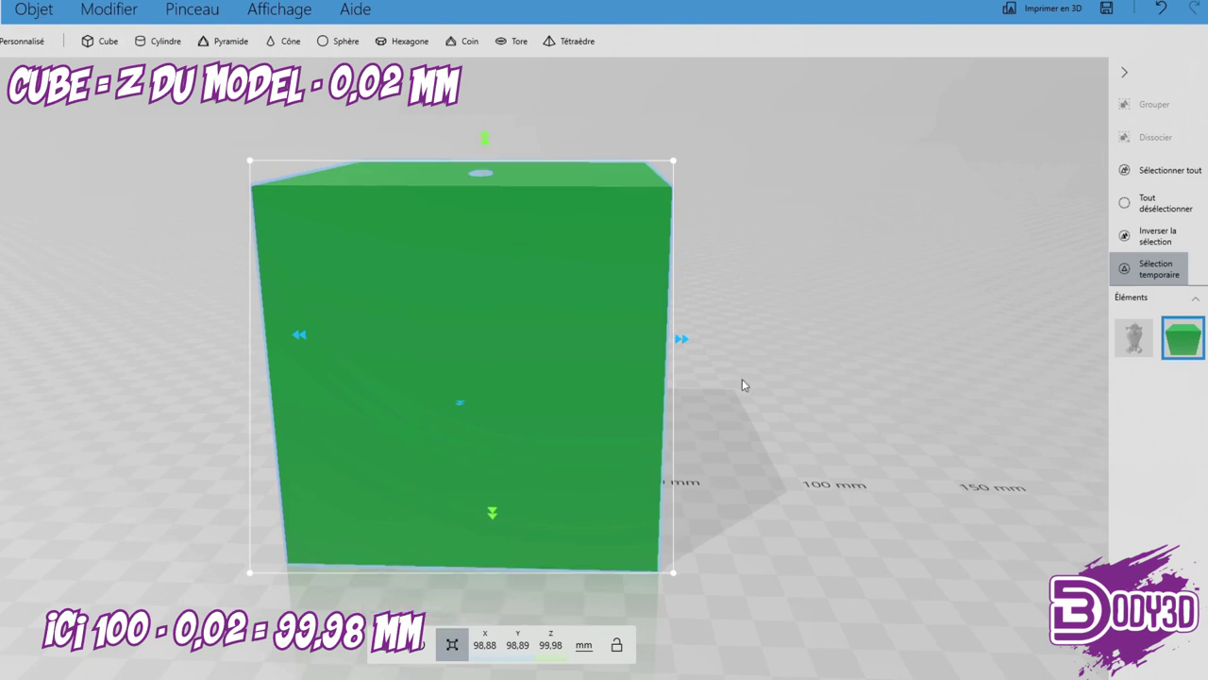
pyautogui.click(1119, 330)
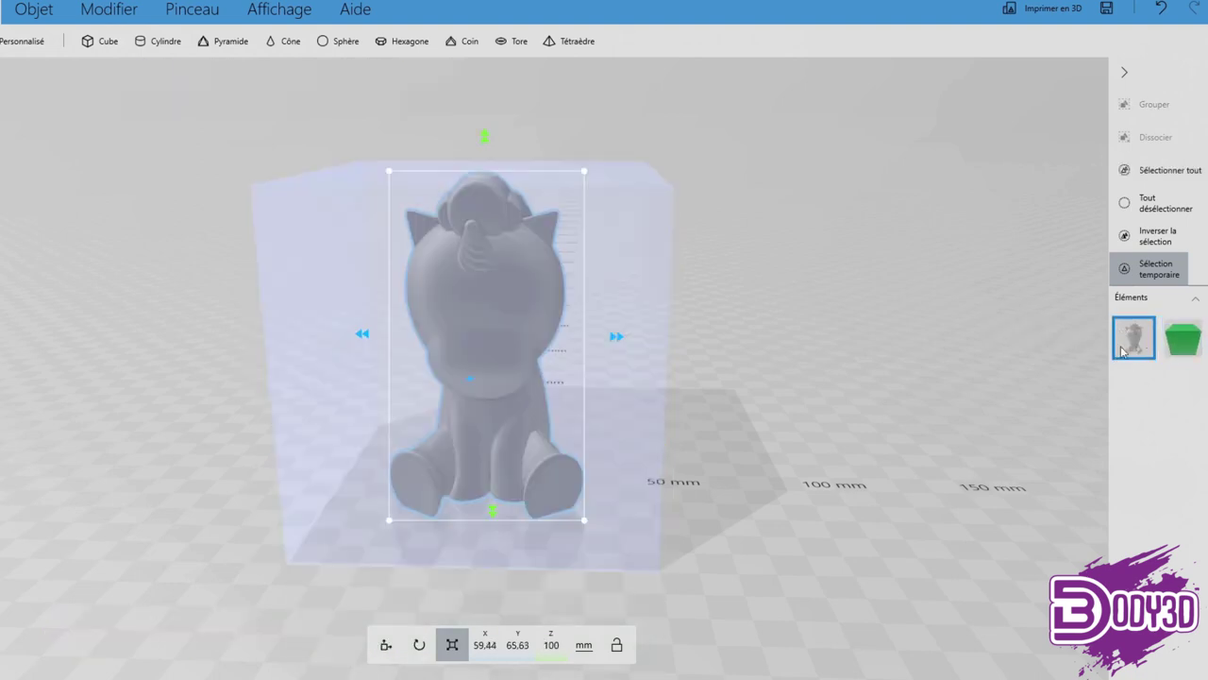
# Move the green cube to a vertical position of Z 50 mm.
pyautogui.click(387, 646)
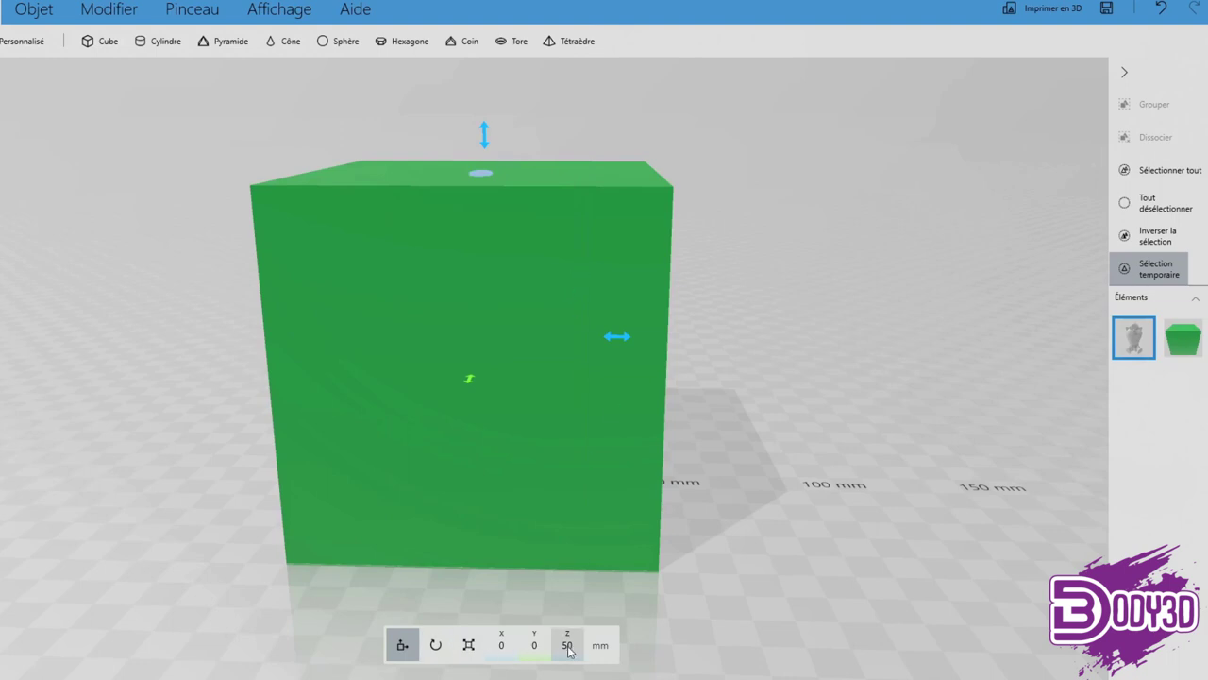
pyautogui.click(1180, 342)
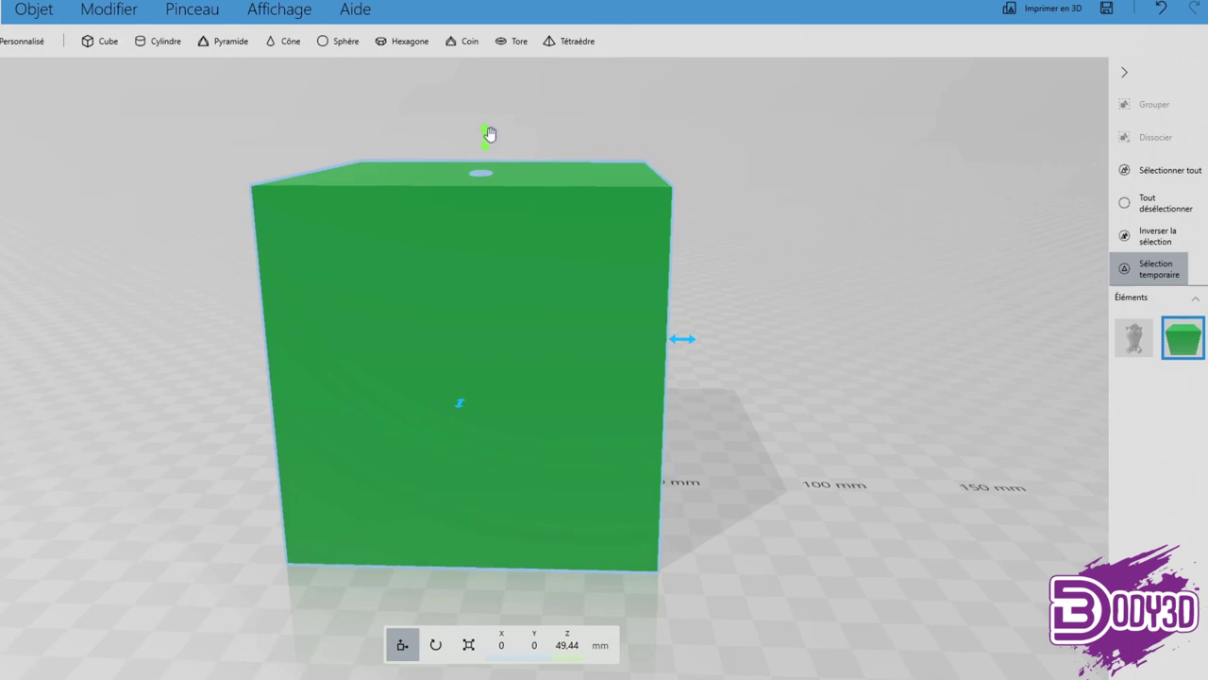
pyautogui.click(489, 134)
pyautogui.write('50')
pyautogui.press('Return')
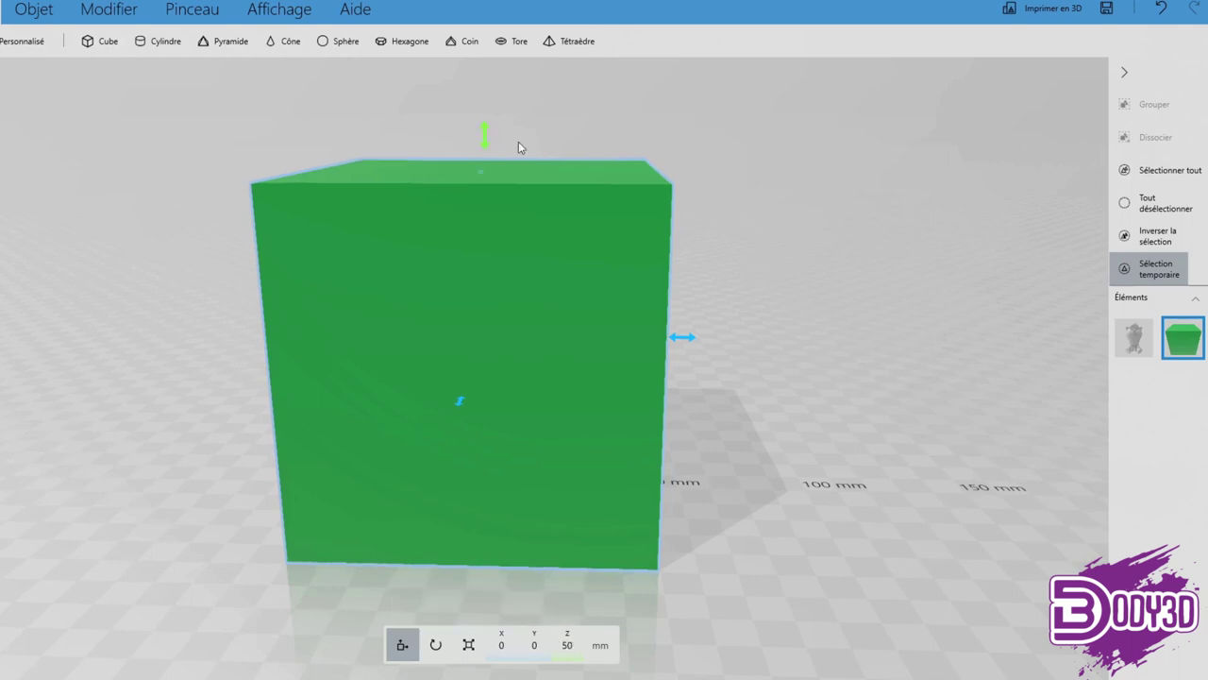
# Orbit the cube from top, below and front to confirm the unicorn is enclosed, then select the unicorn.
pyautogui.scroll(5, 519, 146)
pyautogui.moveTo(637, 405); pyautogui.dragTo(484, 263, button='right')
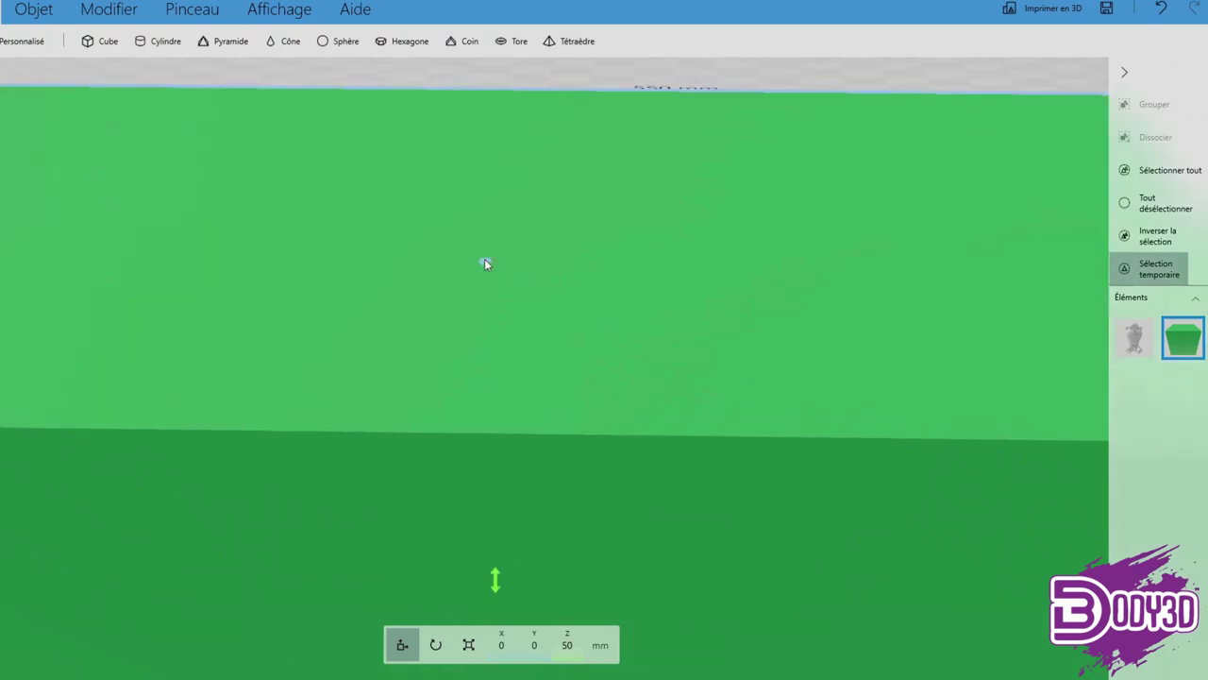
pyautogui.scroll(-3, 503, 273)
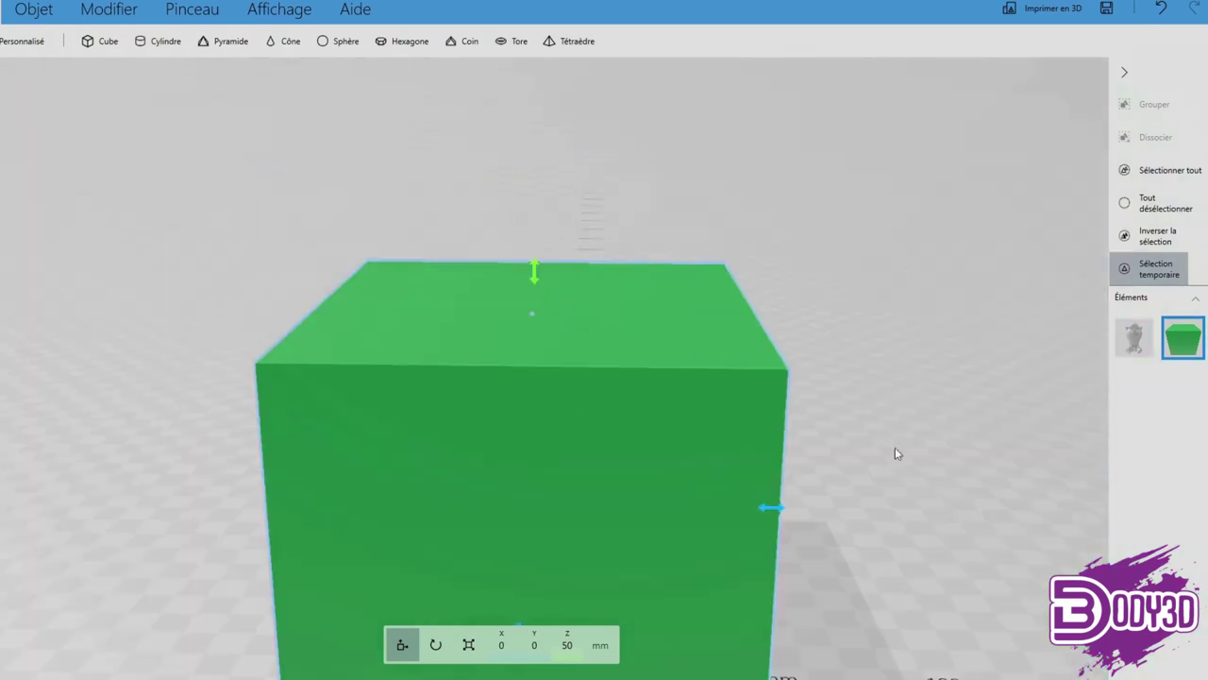
pyautogui.moveTo(896, 454)
pyautogui.mouseDown(button='right')
pyautogui.moveTo(921, 303)
pyautogui.moveTo(909, 267)
pyautogui.mouseUp(button='right')
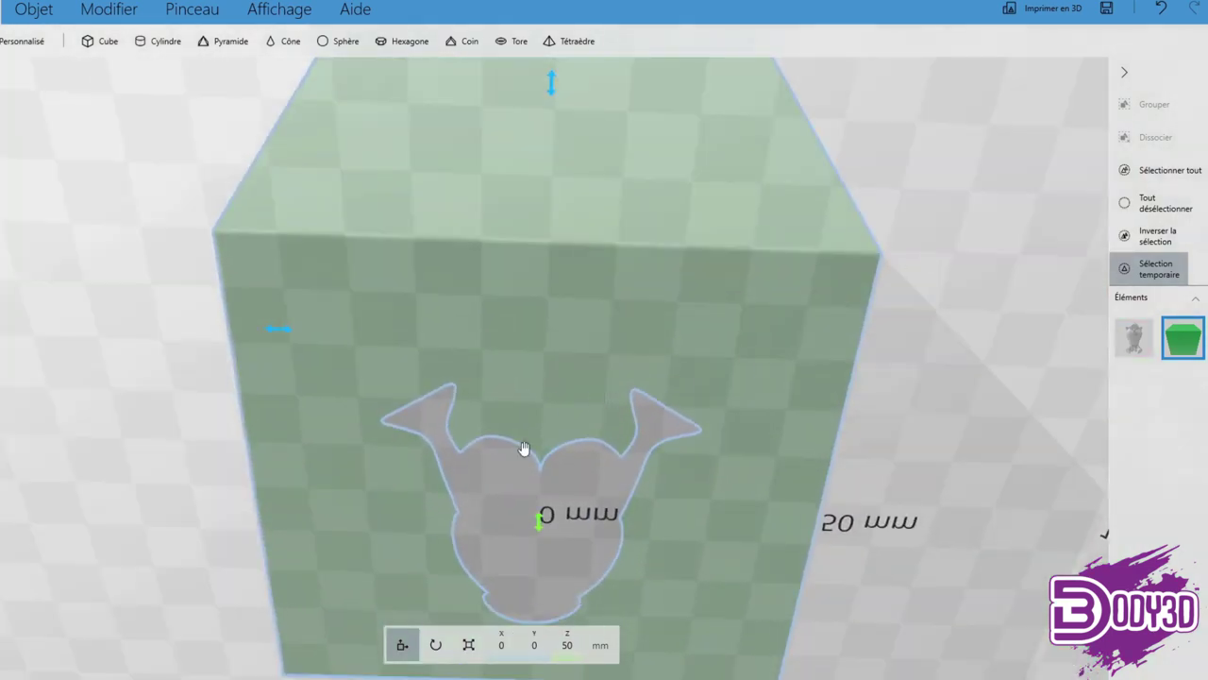
pyautogui.scroll(-2, 636, 448)
pyautogui.moveTo(599, 473)
pyautogui.mouseDown(button='right')
pyautogui.moveTo(636, 448)
pyautogui.moveTo(800, 397)
pyautogui.moveTo(798, 418)
pyautogui.mouseUp(button='right')
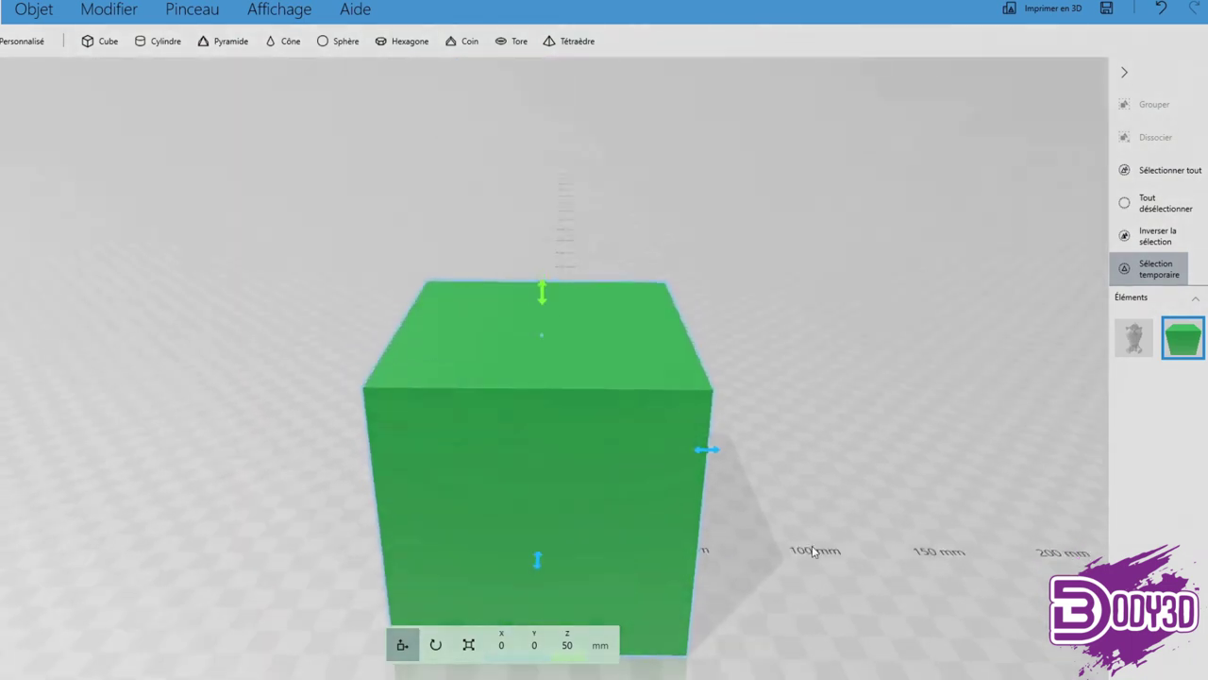
pyautogui.scroll(-2, 799, 418)
pyautogui.scroll(3, 809, 387)
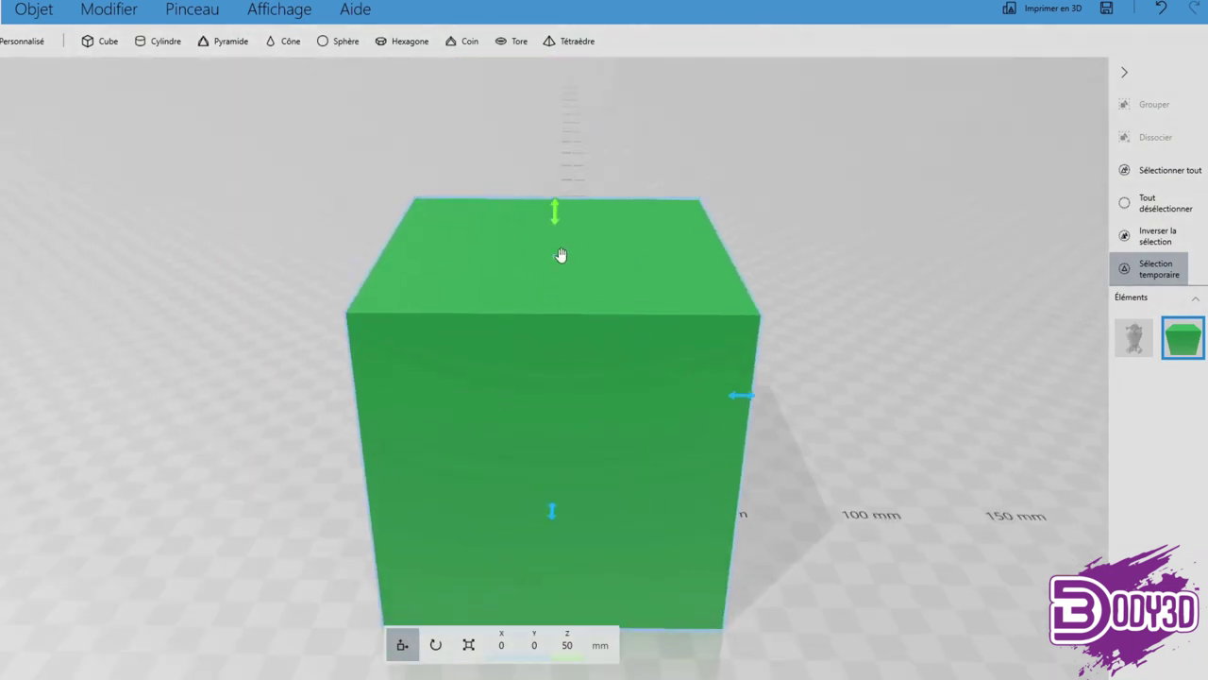
pyautogui.scroll(-2, 699, 384)
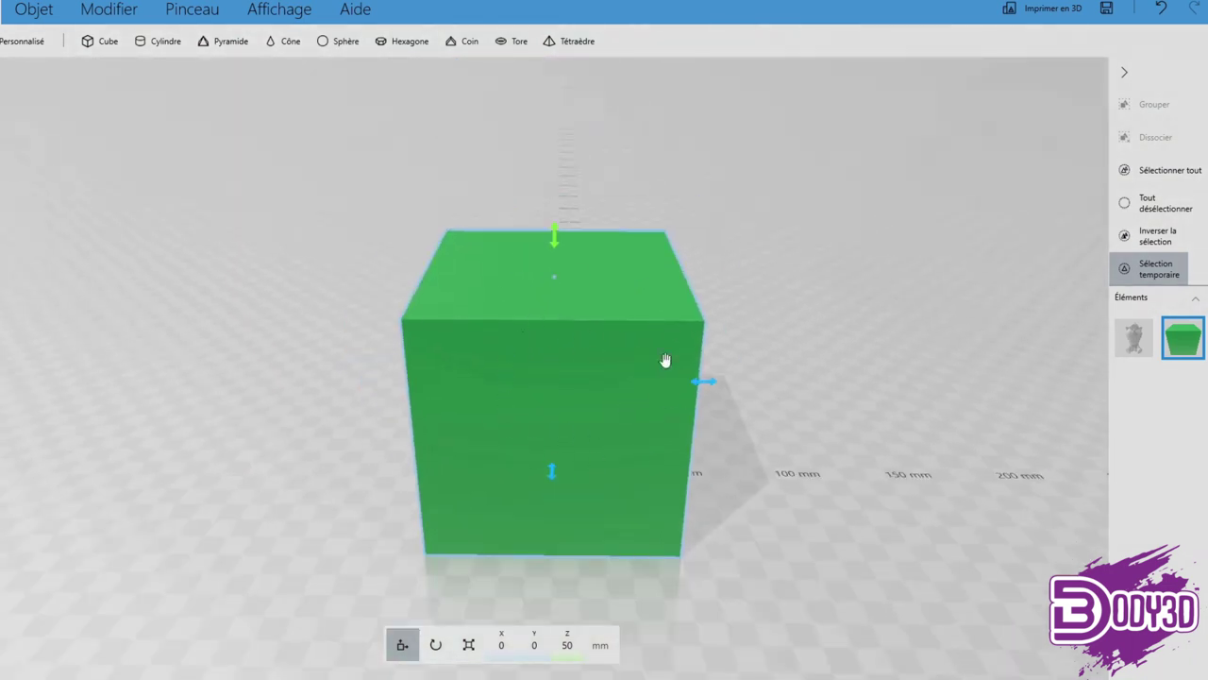
pyautogui.scroll(2, 756, 325)
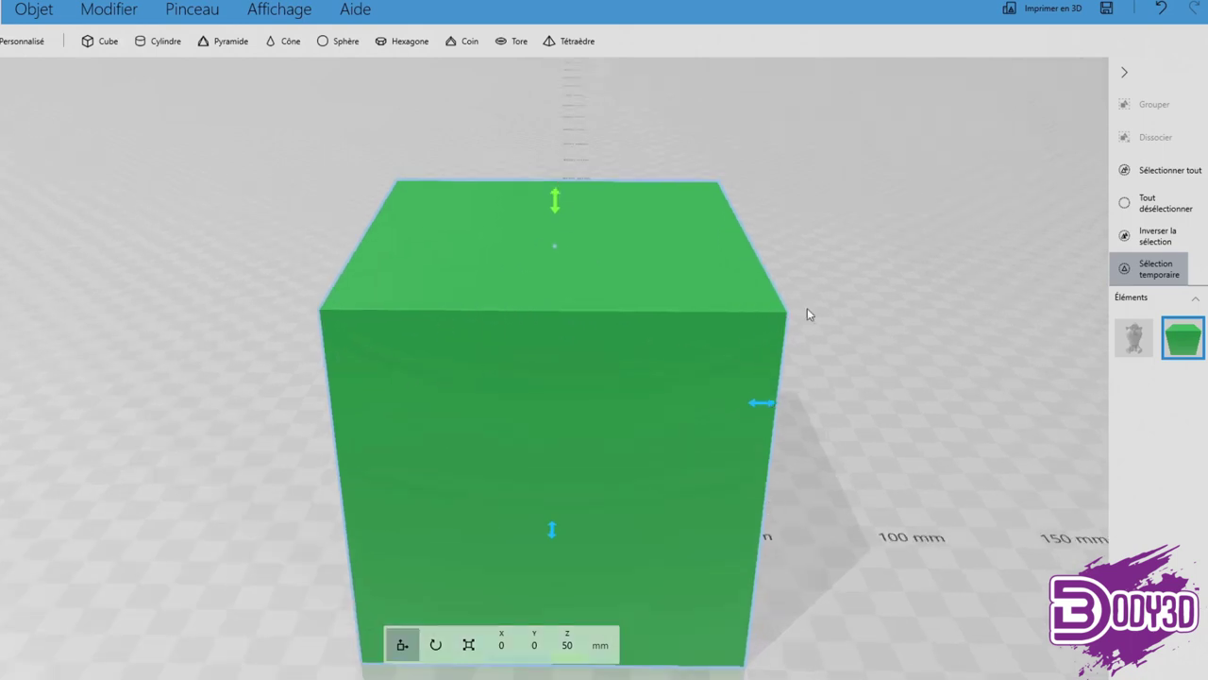
pyautogui.moveTo(807, 313); pyautogui.dragTo(833, 264, button='right')
pyautogui.scroll(-1, 833, 264)
pyautogui.click(1134, 337)
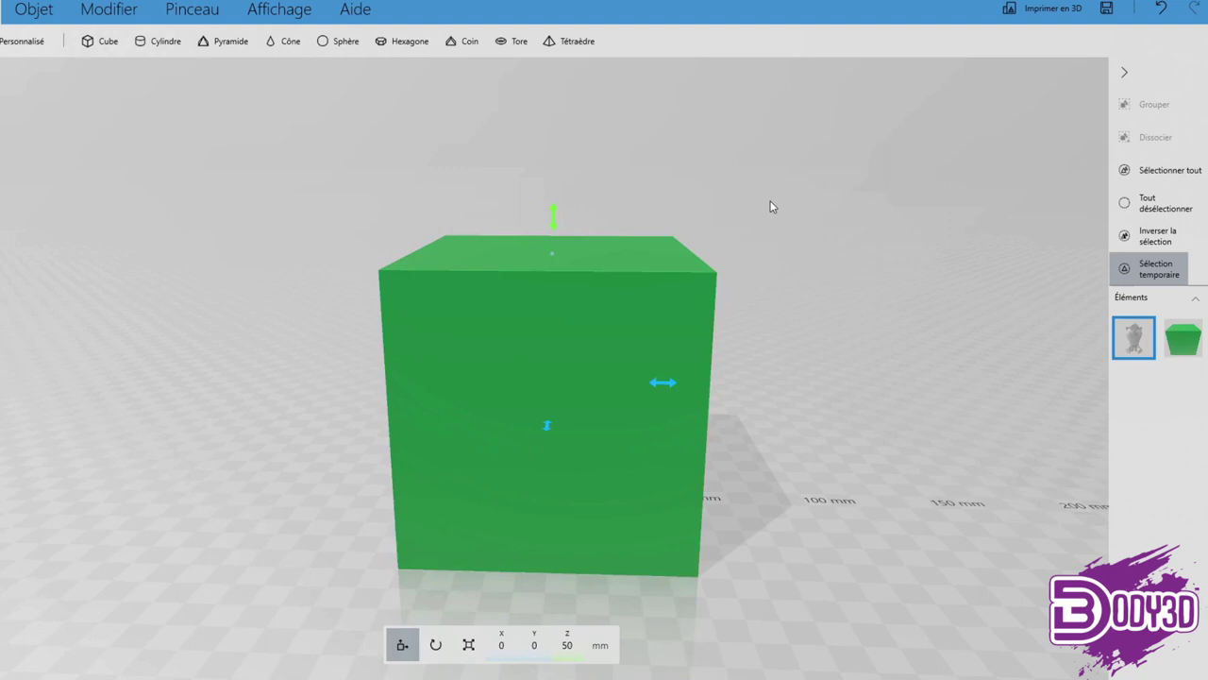
# Save the project with the cube and unicorn using Ctrl+S.
pyautogui.hotkey('ctrl', 's')
# Apply Modifier > Soustraire to the selected elements and orbit to a level front view.
pyautogui.click(107, 11)
pyautogui.click(510, 54)
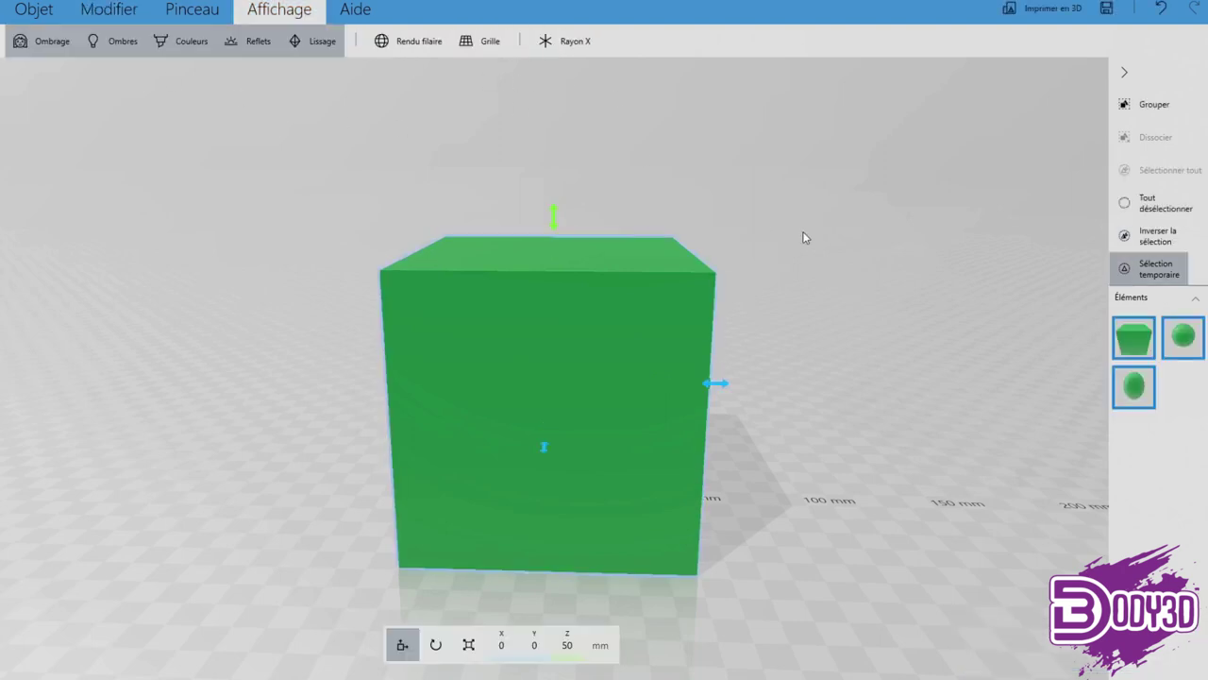
pyautogui.scroll(2, 720, 226)
pyautogui.scroll(2, 683, 175)
pyautogui.scroll(2, 666, 227)
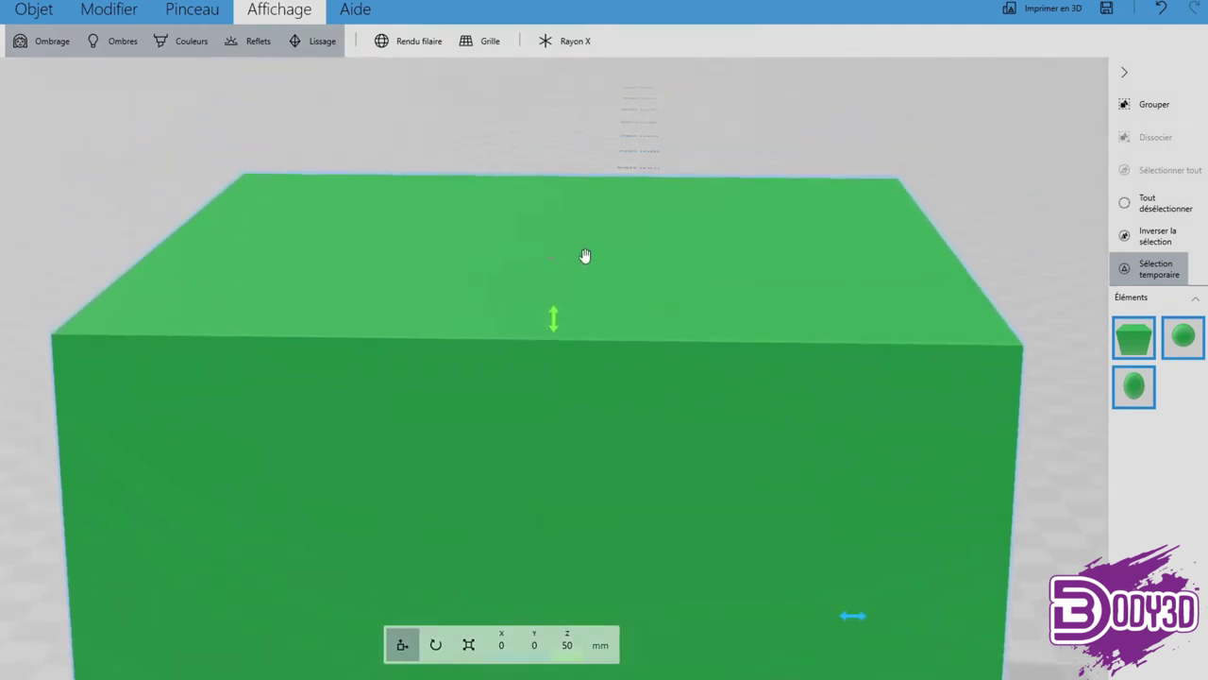
pyautogui.scroll(-2, 592, 226)
pyautogui.scroll(-2, 599, 199)
pyautogui.scroll(-3, 598, 353)
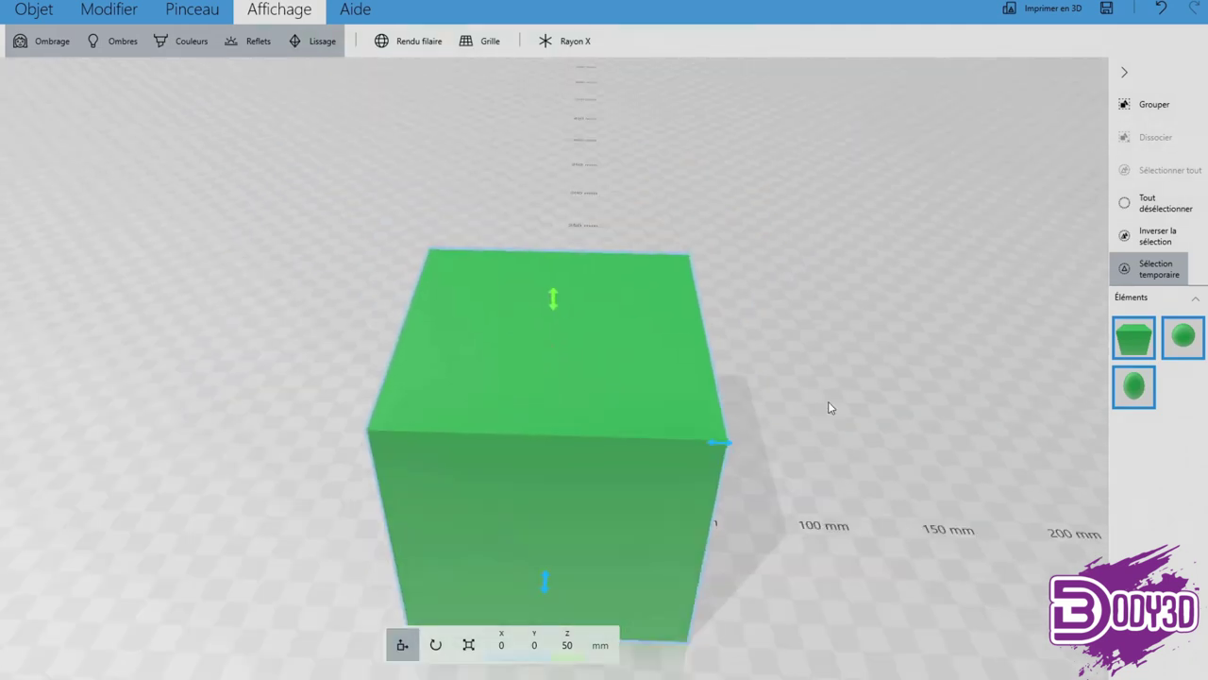
pyautogui.moveTo(828, 408); pyautogui.dragTo(847, 256)
# Check the oval sphere element, then select the green cube.
pyautogui.click(1134, 387)
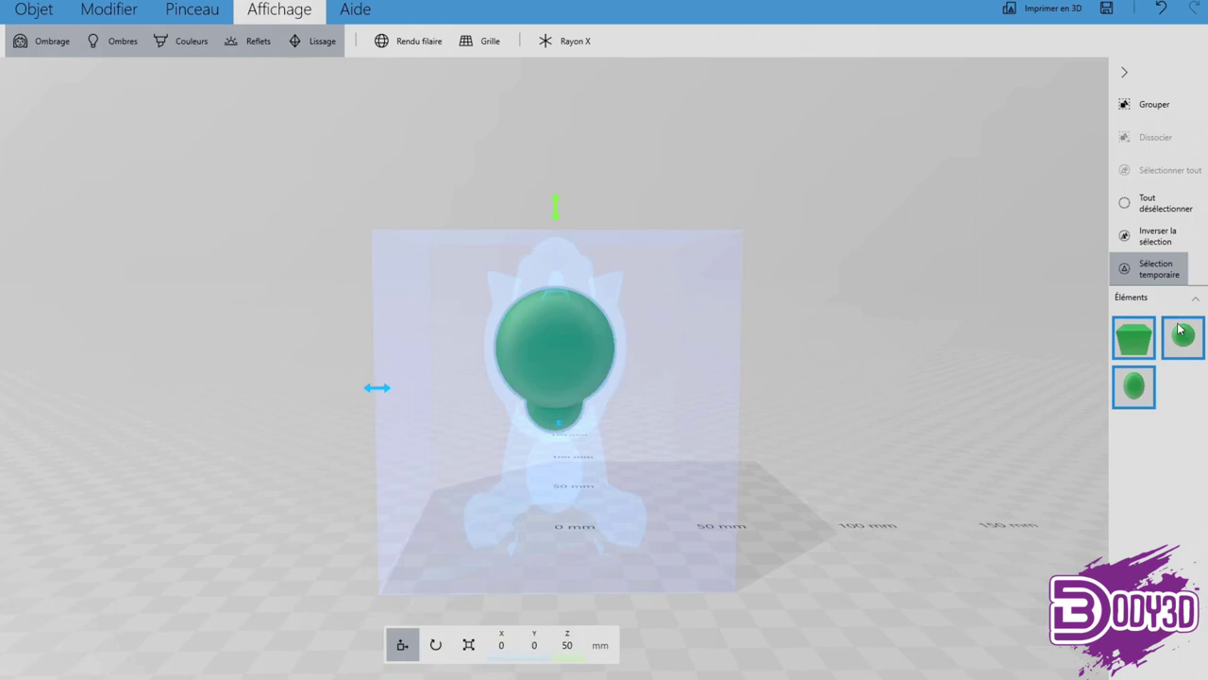
pyautogui.click(1134, 392)
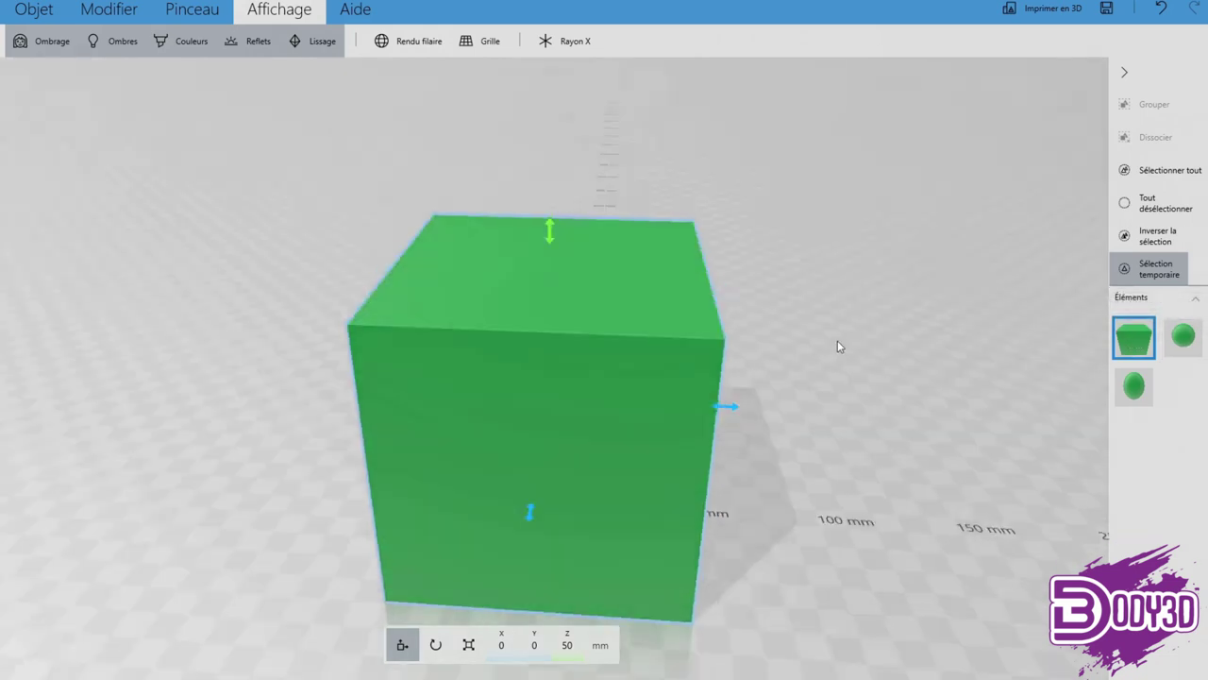
pyautogui.click(776, 331)
pyautogui.click(658, 337)
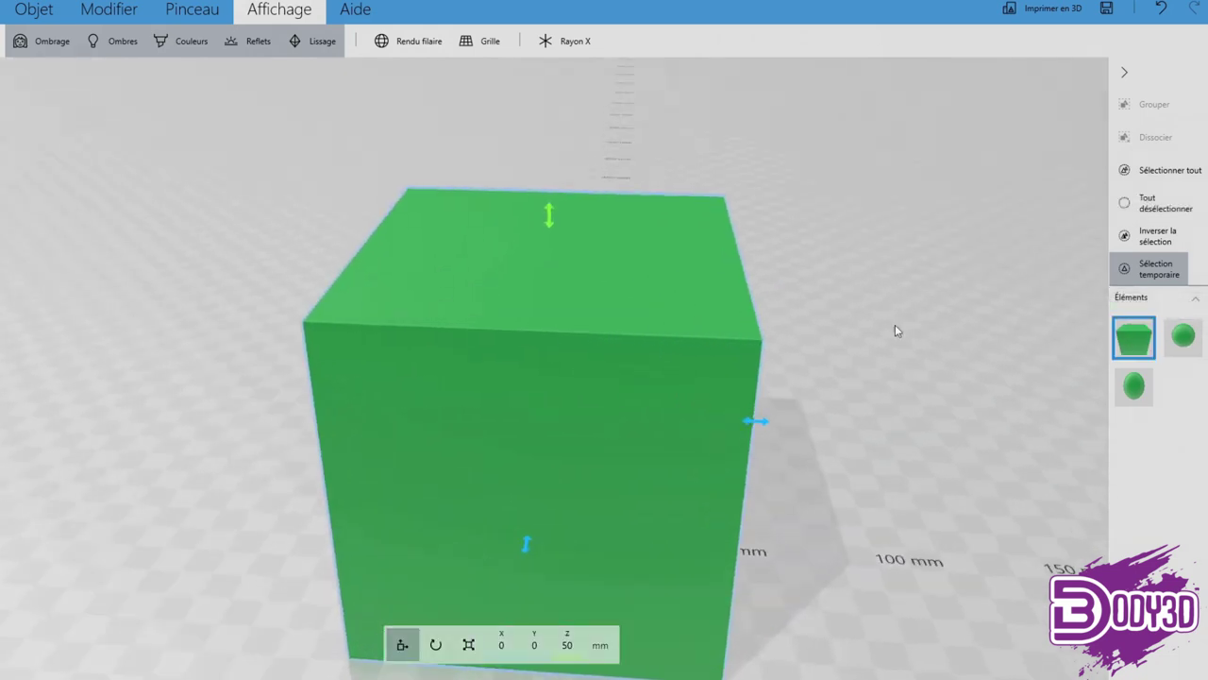
# Delete the green cube and orbit around the remaining green sphere pieces.
pyautogui.press('Delete')
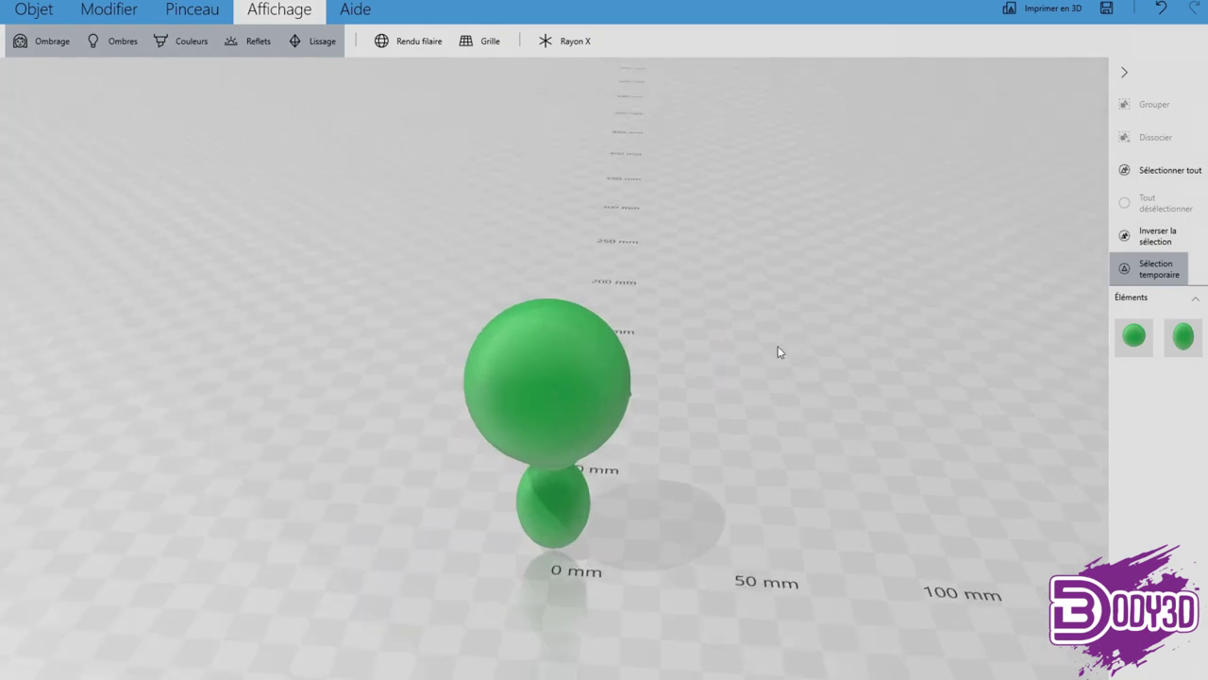
pyautogui.moveTo(683, 292); pyautogui.dragTo(490, 403)
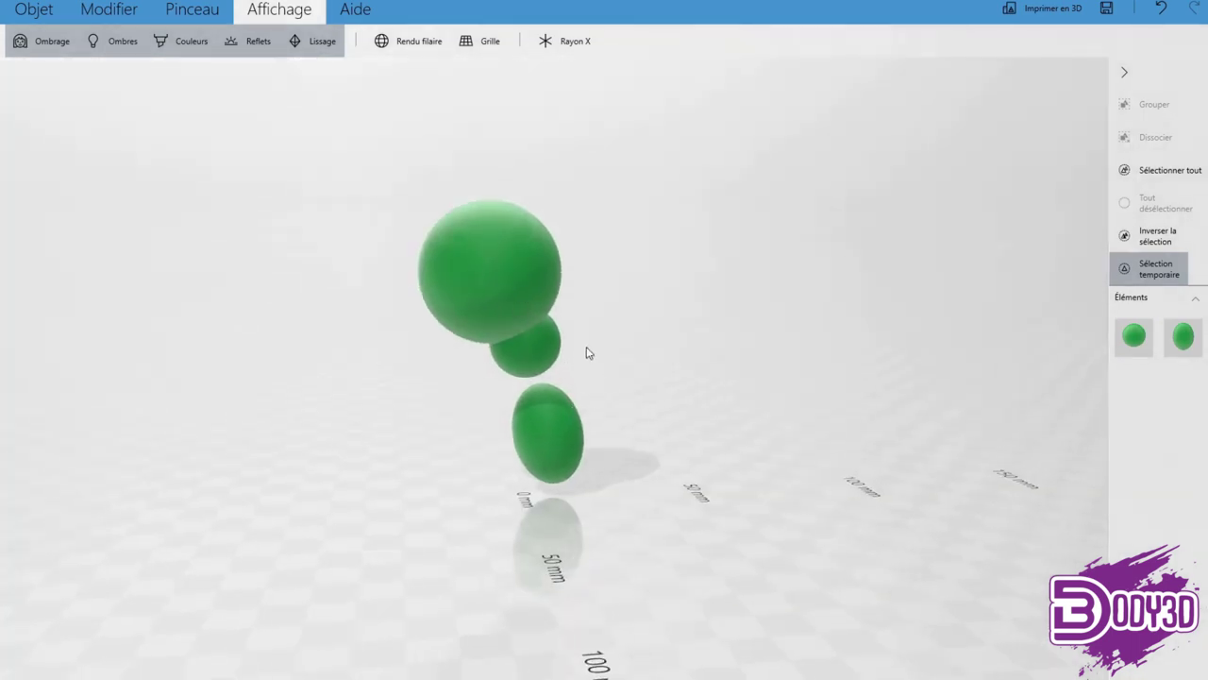
pyautogui.moveTo(418, 345); pyautogui.dragTo(793, 337)
pyautogui.moveTo(278, 337); pyautogui.dragTo(648, 362)
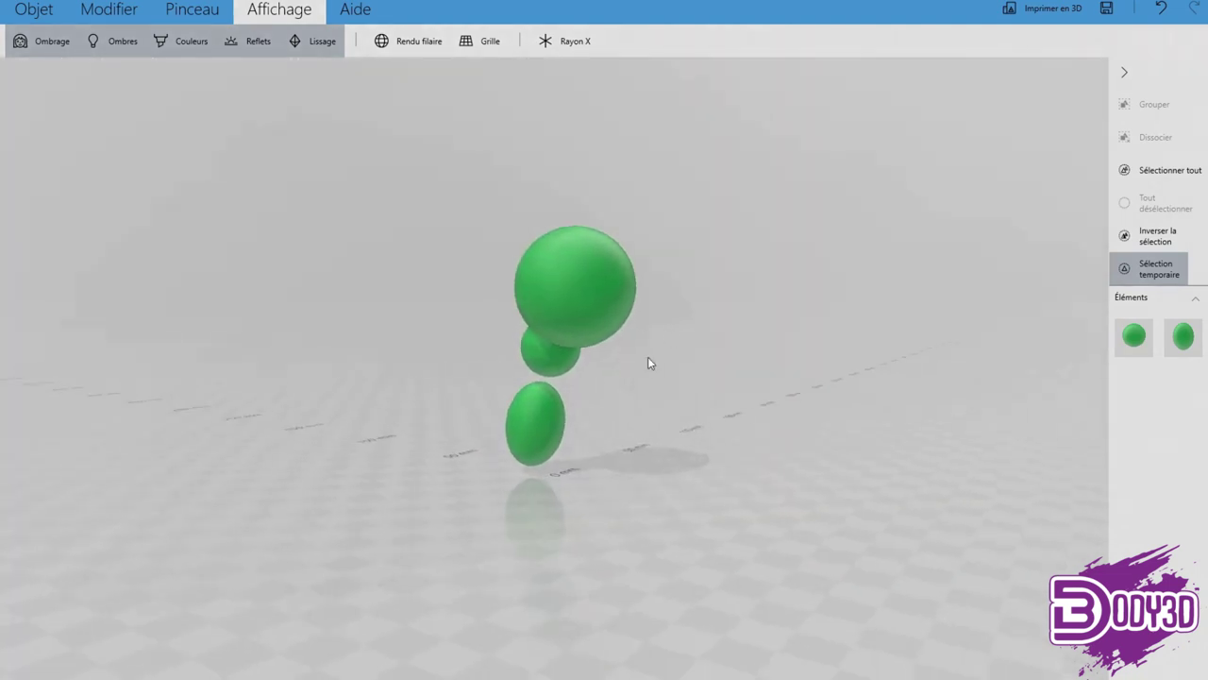
pyautogui.moveTo(730, 368); pyautogui.dragTo(558, 374)
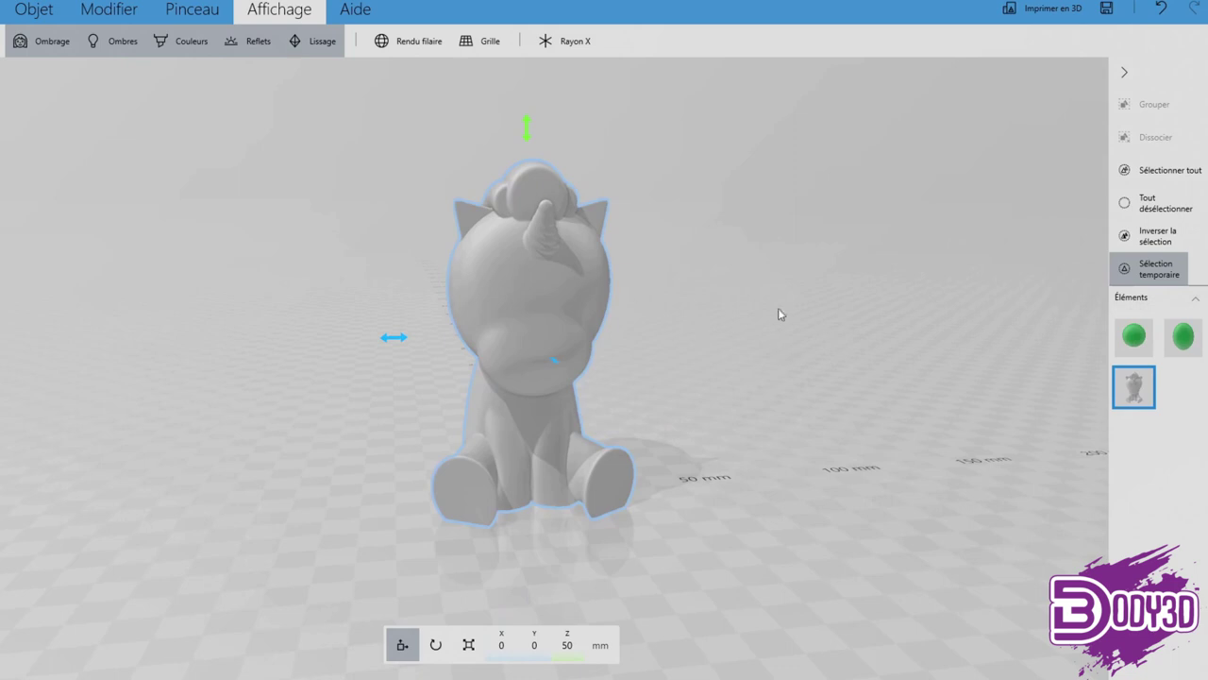
# Move the unicorn beside the spheres, try a split plane, then cancel it and isolate the unicorn.
pyautogui.click(108, 9)
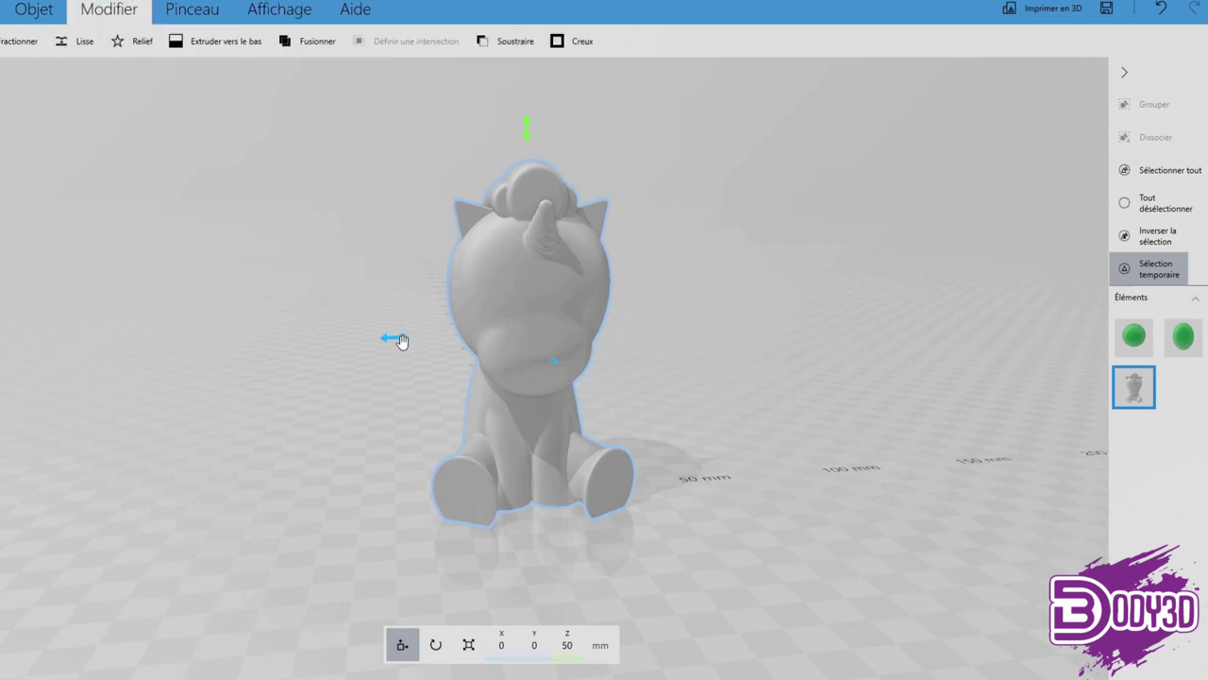
pyautogui.moveTo(400, 341); pyautogui.dragTo(170, 326)
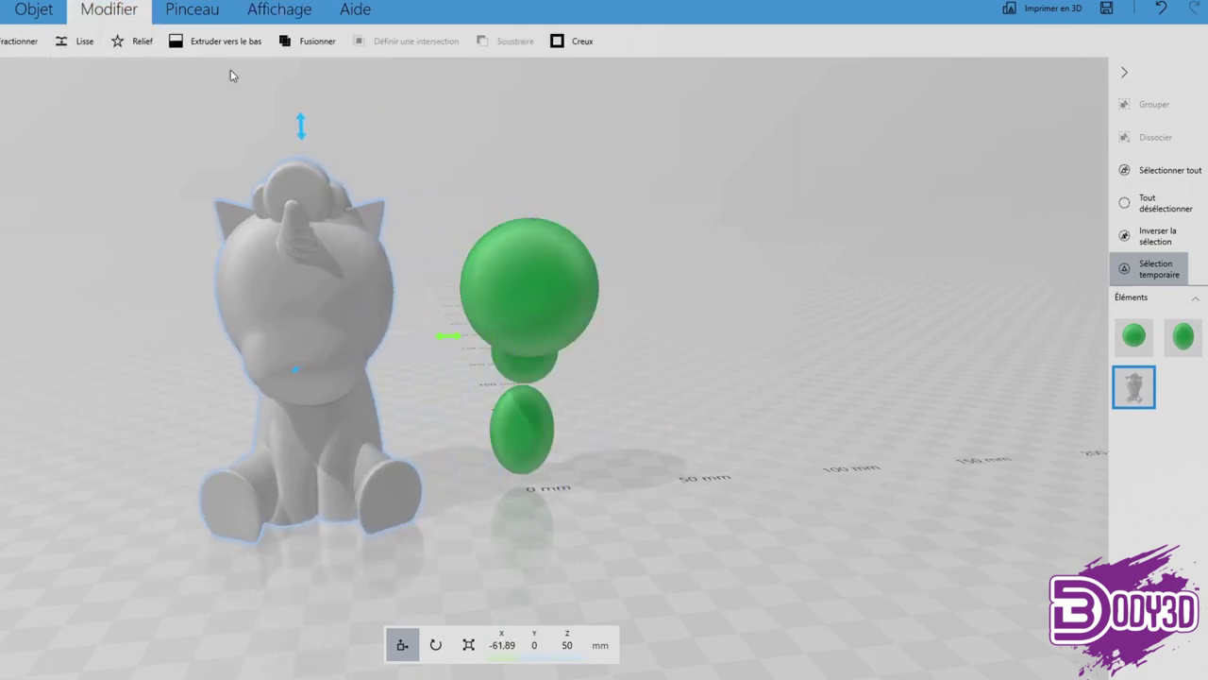
pyautogui.click(25, 45)
pyautogui.moveTo(143, 68); pyautogui.dragTo(394, 313)
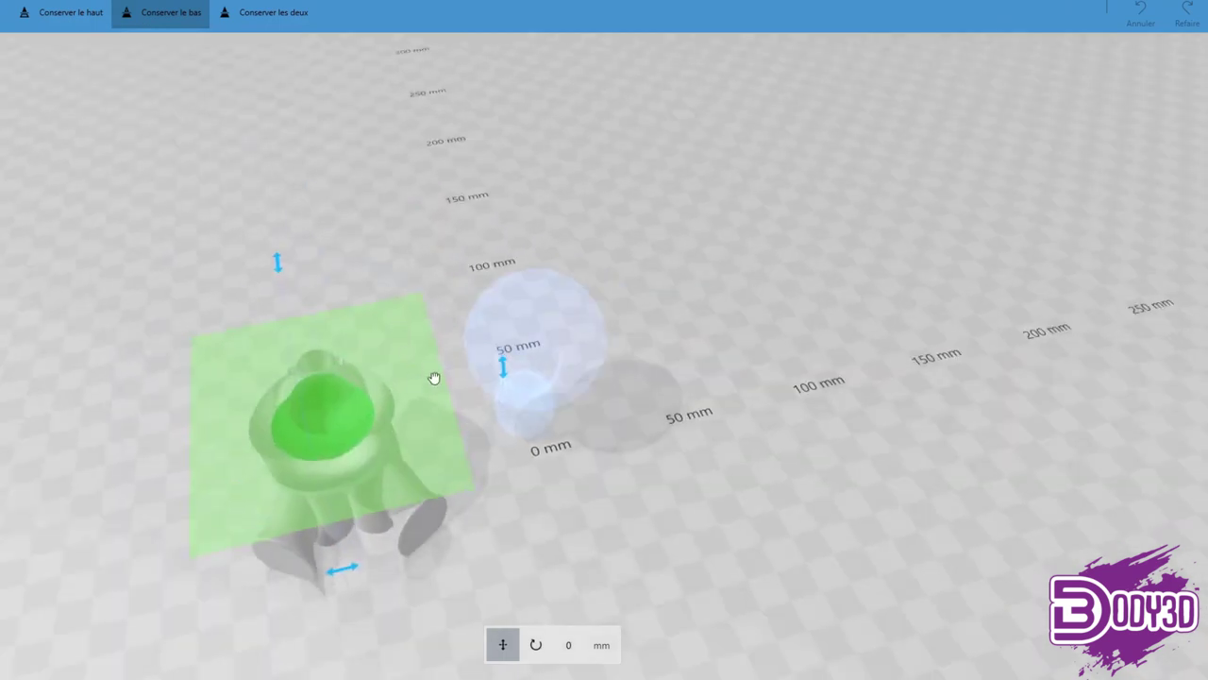
pyautogui.moveTo(435, 377); pyautogui.dragTo(376, 284)
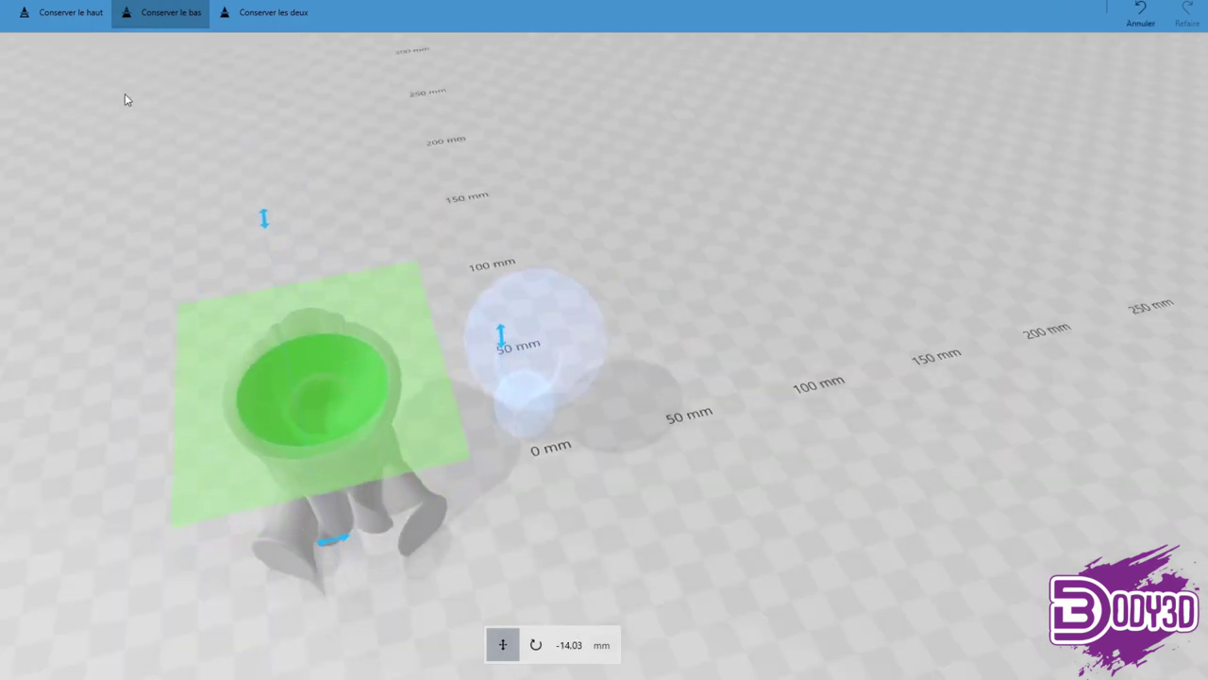
pyautogui.press('Escape')
pyautogui.press('i')
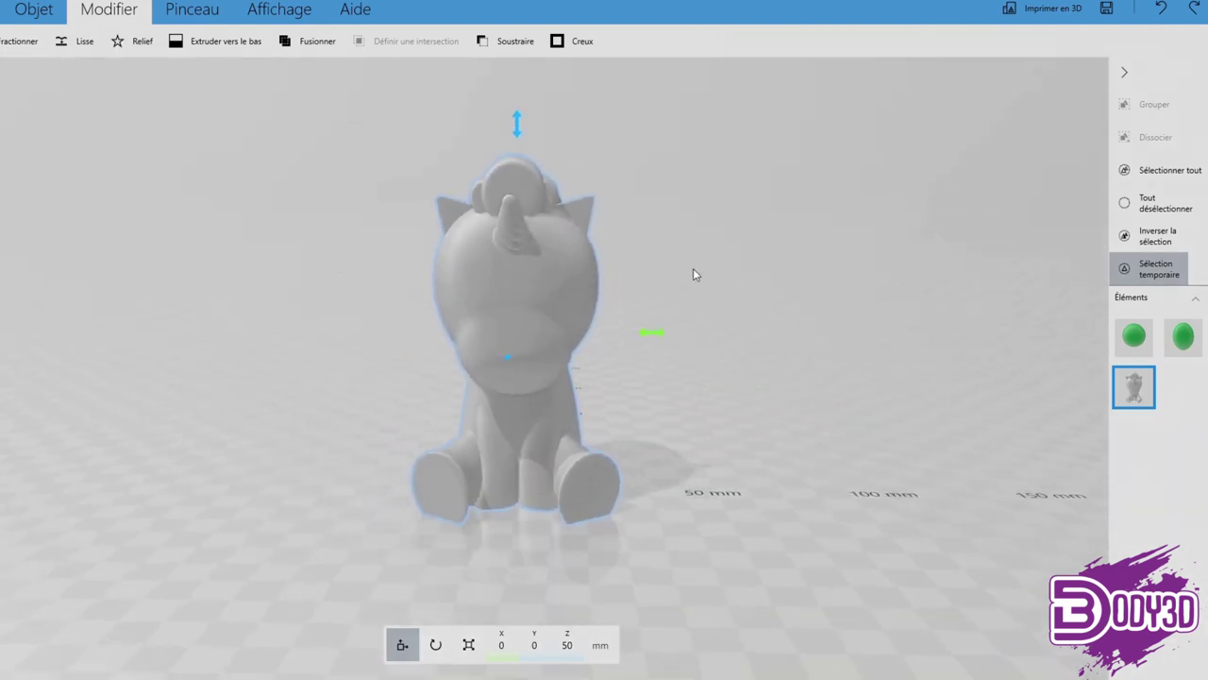
# Group the unicorn with both green spheres into a single element and check it.
pyautogui.keyDown('ctrl'); pyautogui.click(1137, 338); pyautogui.keyUp('ctrl')
pyautogui.keyDown('ctrl'); pyautogui.click(1168, 345); pyautogui.keyUp('ctrl')
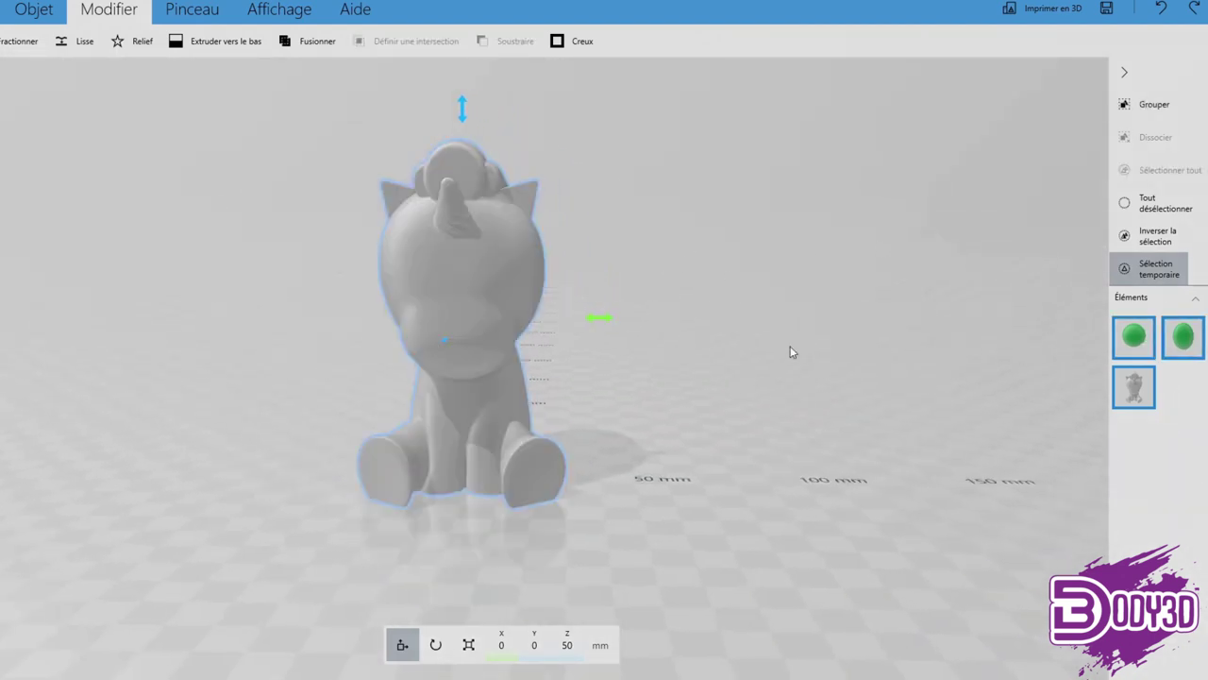
pyautogui.click(1153, 106)
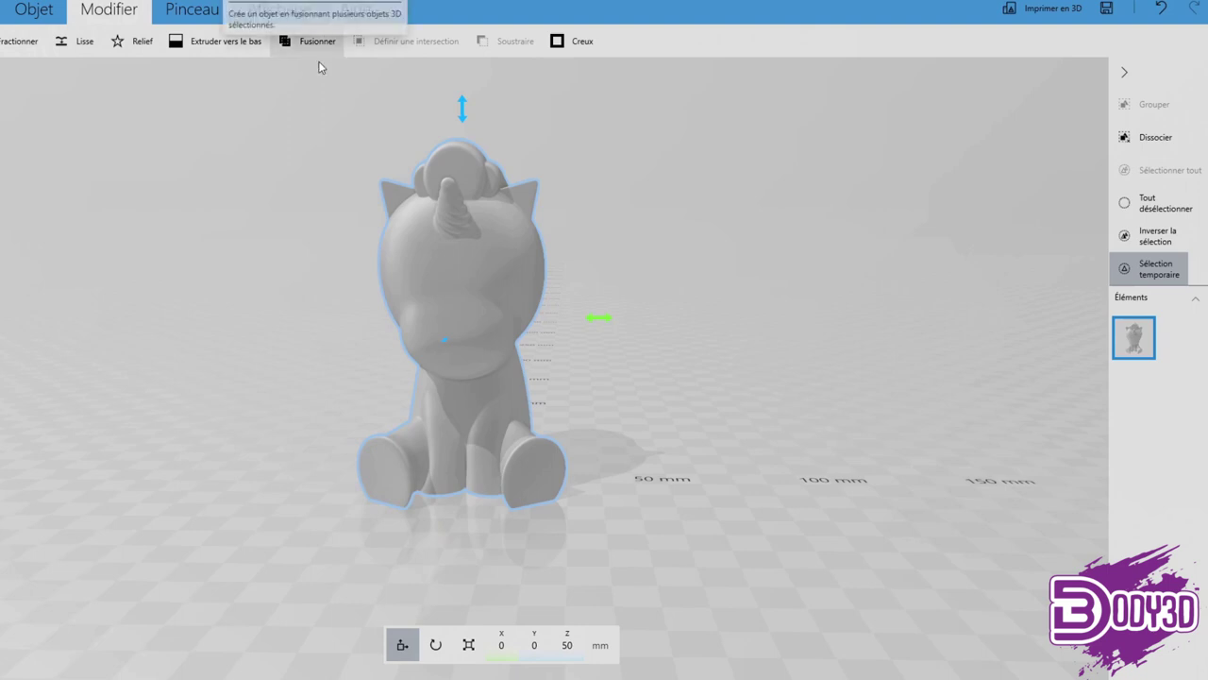
pyautogui.scroll(3, 419, 197)
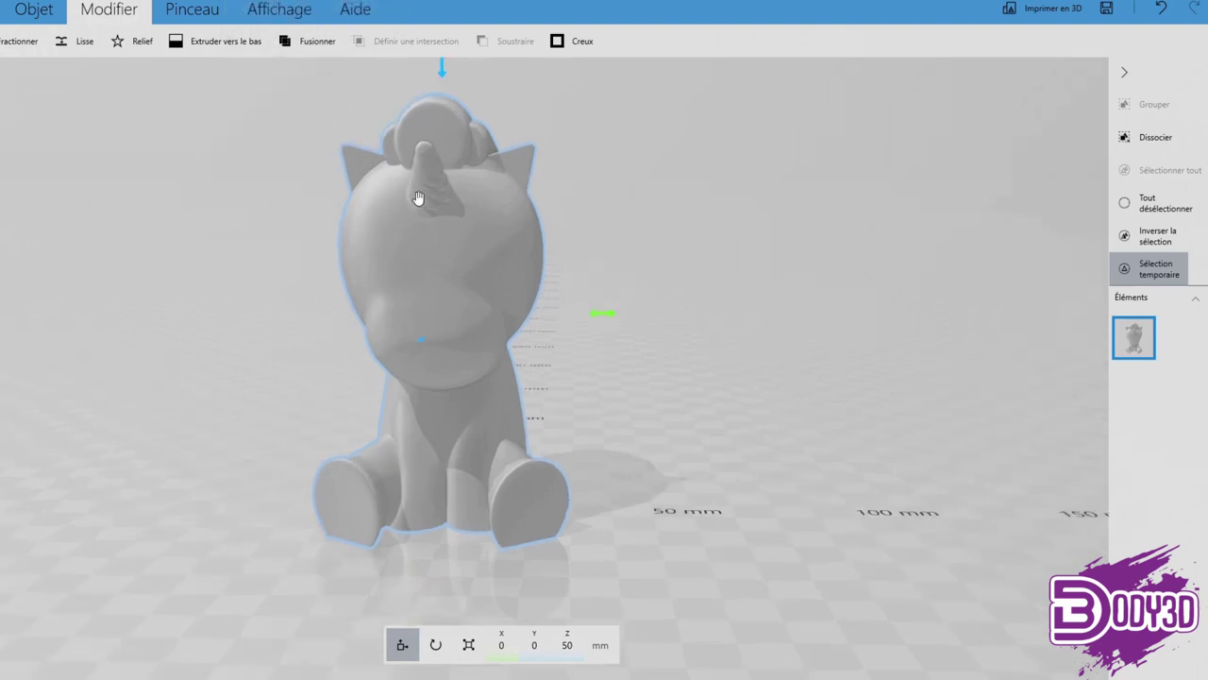
pyautogui.scroll(-2, 416, 264)
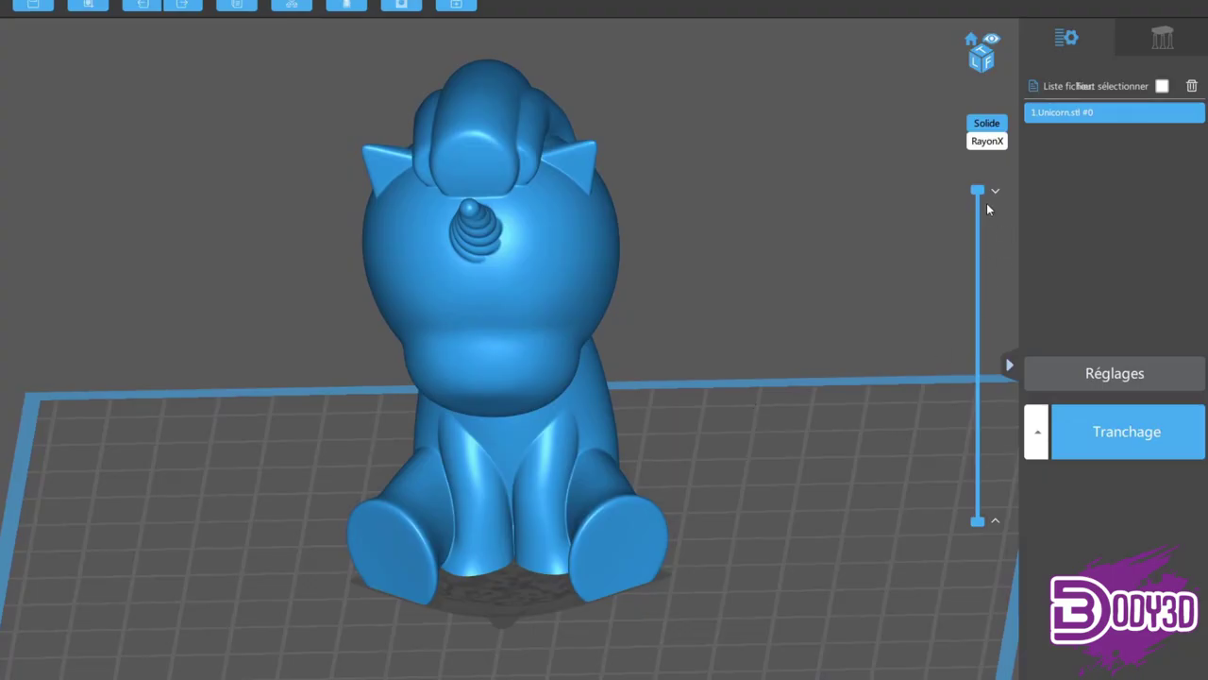
# Slice the unicorn for the Elegoo Saturn: 6h38m7s print using 129.25 ml of resin.
pyautogui.moveTo(978, 189)
pyautogui.mouseDown()
pyautogui.moveTo(996, 447)
pyautogui.moveTo(986, 517)
pyautogui.moveTo(977, 190)
pyautogui.mouseUp()
pyautogui.moveTo(848, 126)
pyautogui.mouseDown(button='right')
pyautogui.moveTo(838, 262)
pyautogui.moveTo(1129, 420)
pyautogui.mouseUp(button='right')
pyautogui.click(1128, 425)
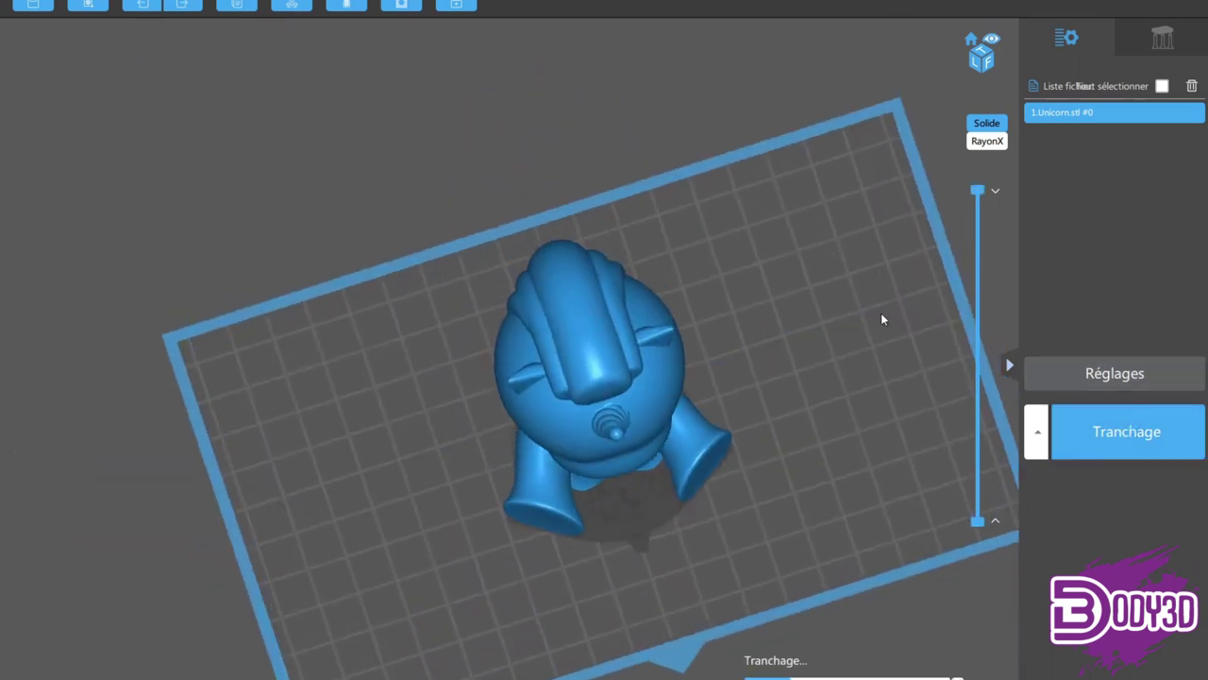
pyautogui.moveTo(881, 312)
pyautogui.mouseDown(button='right')
pyautogui.moveTo(827, 284)
pyautogui.moveTo(788, 211)
pyautogui.moveTo(726, 337)
pyautogui.moveTo(433, 159)
pyautogui.mouseUp(button='right')
pyautogui.scroll(2, 735, 390)
pyautogui.scroll(2, 742, 325)
pyautogui.scroll(2, 737, 304)
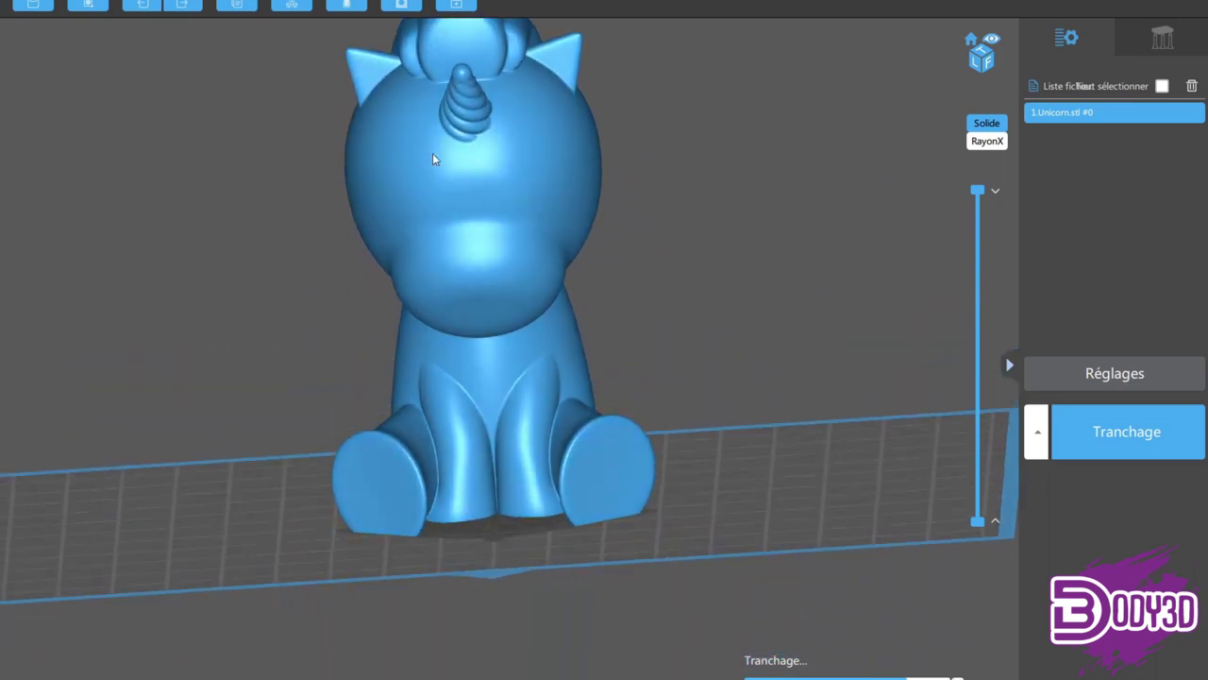
pyautogui.scroll(-5, 660, 245)
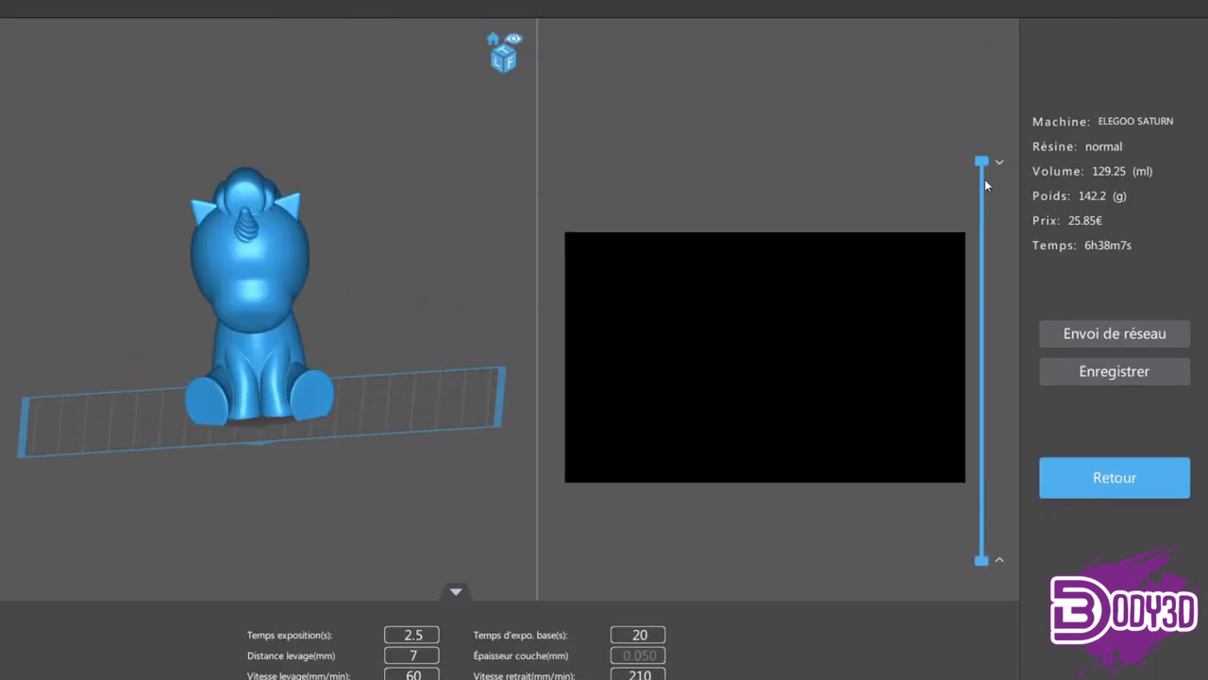
# Inspect a cross-section of the sliced unicorn, orbiting around its head, body and legs.
pyautogui.moveTo(985, 180)
pyautogui.mouseDown()
pyautogui.moveTo(995, 557)
pyautogui.moveTo(982, 156)
pyautogui.mouseUp()
pyautogui.scroll(3, 368, 265)
pyautogui.scroll(-1, 367, 269)
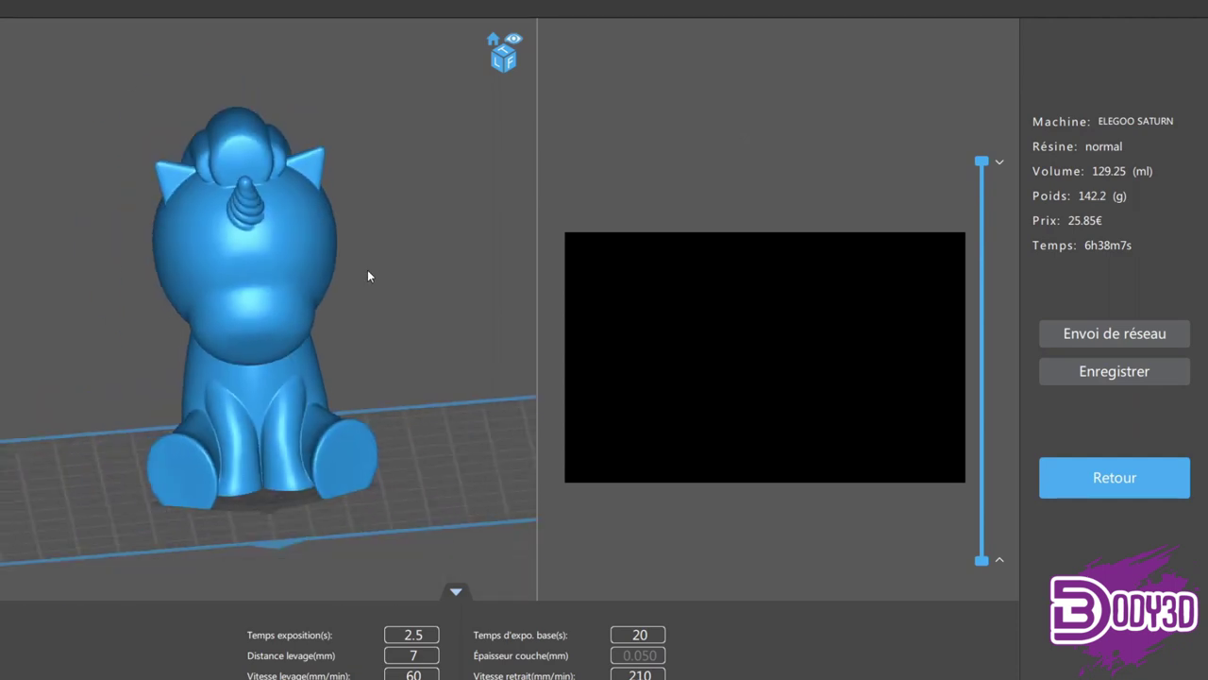
pyautogui.moveTo(367, 269)
pyautogui.mouseDown()
pyautogui.moveTo(357, 273)
pyautogui.moveTo(426, 239)
pyautogui.mouseUp()
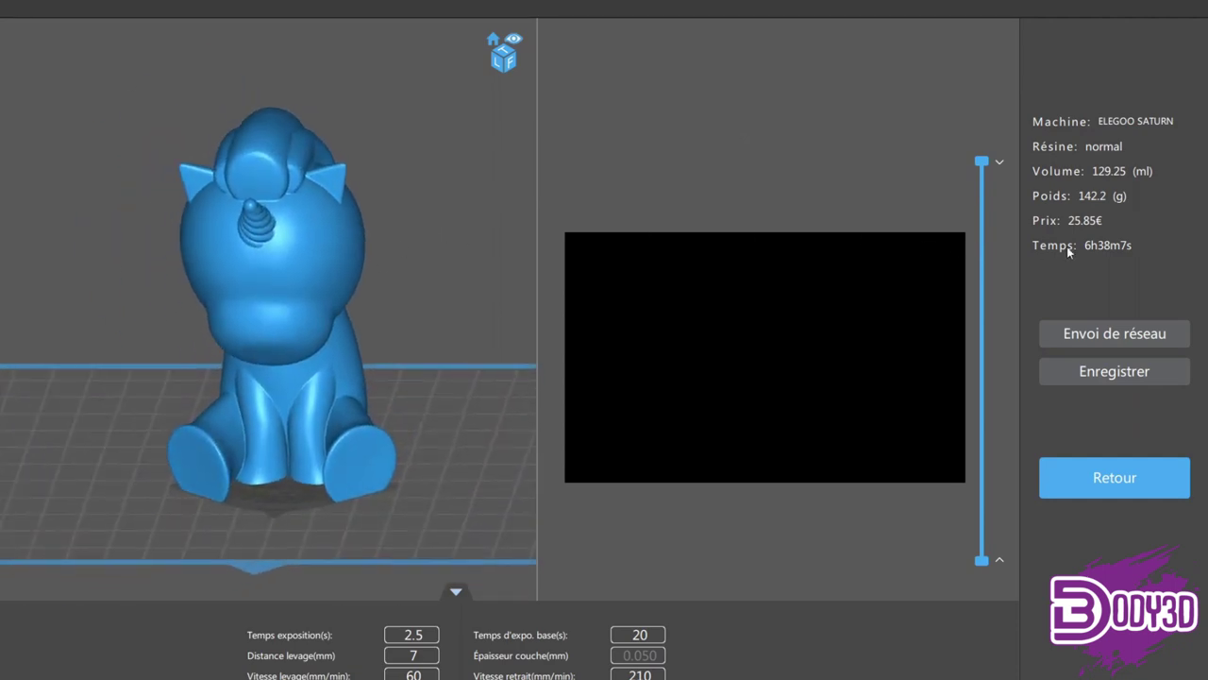
pyautogui.scroll(3, 396, 236)
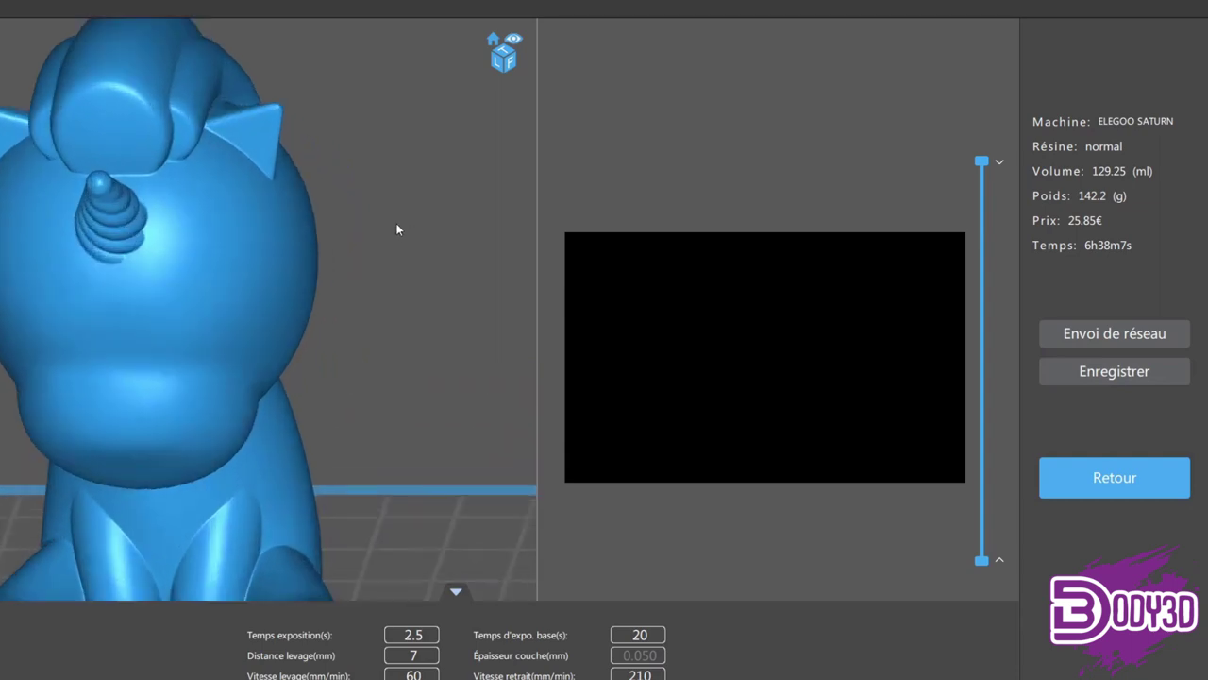
pyautogui.moveTo(372, 218)
pyautogui.mouseDown()
pyautogui.moveTo(524, 229)
pyautogui.moveTo(351, 186)
pyautogui.mouseUp()
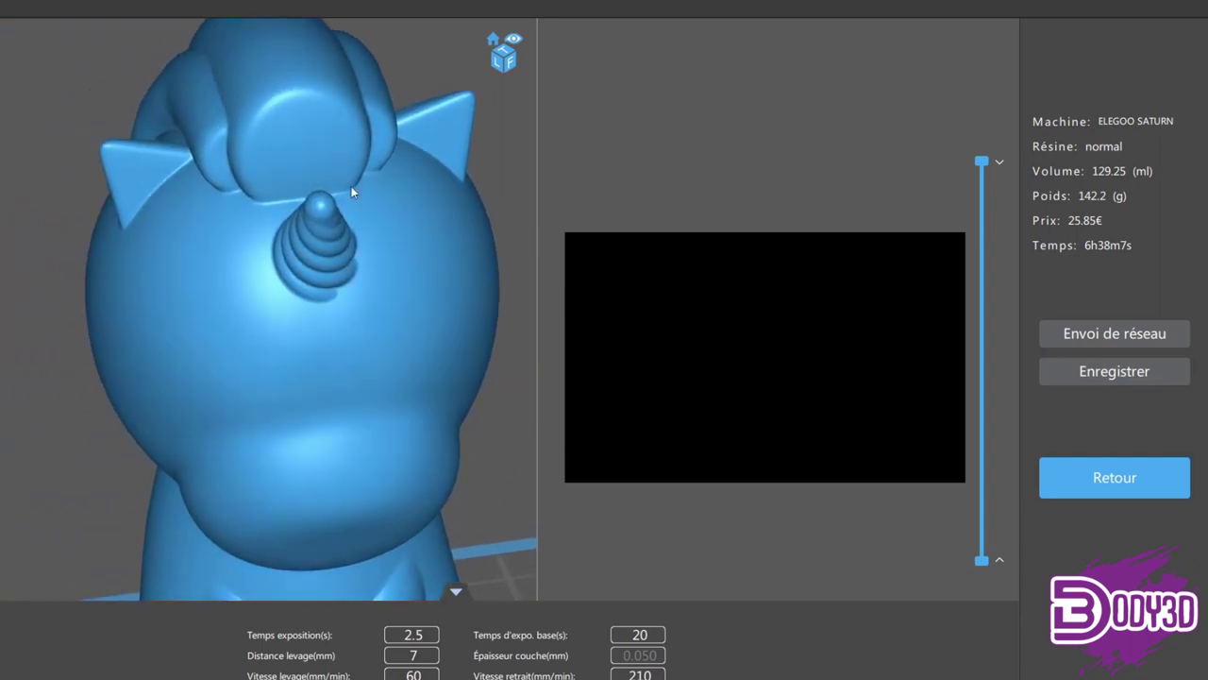
pyautogui.moveTo(250, 170)
pyautogui.mouseDown()
pyautogui.moveTo(21, 280)
pyautogui.moveTo(84, 234)
pyautogui.moveTo(199, 219)
pyautogui.mouseUp()
# Leave the slice preview and delete the unicorn from the build plate.
pyautogui.click(1114, 476)
pyautogui.scroll(-3, 946, 138)
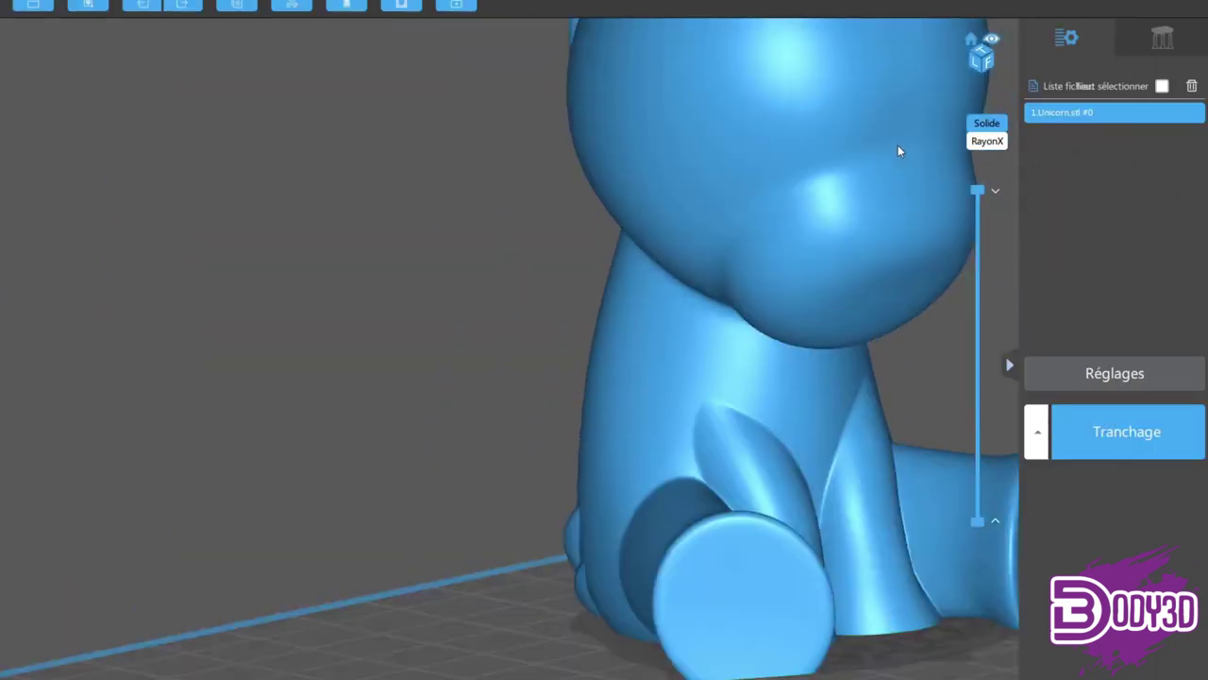
pyautogui.press('Delete')
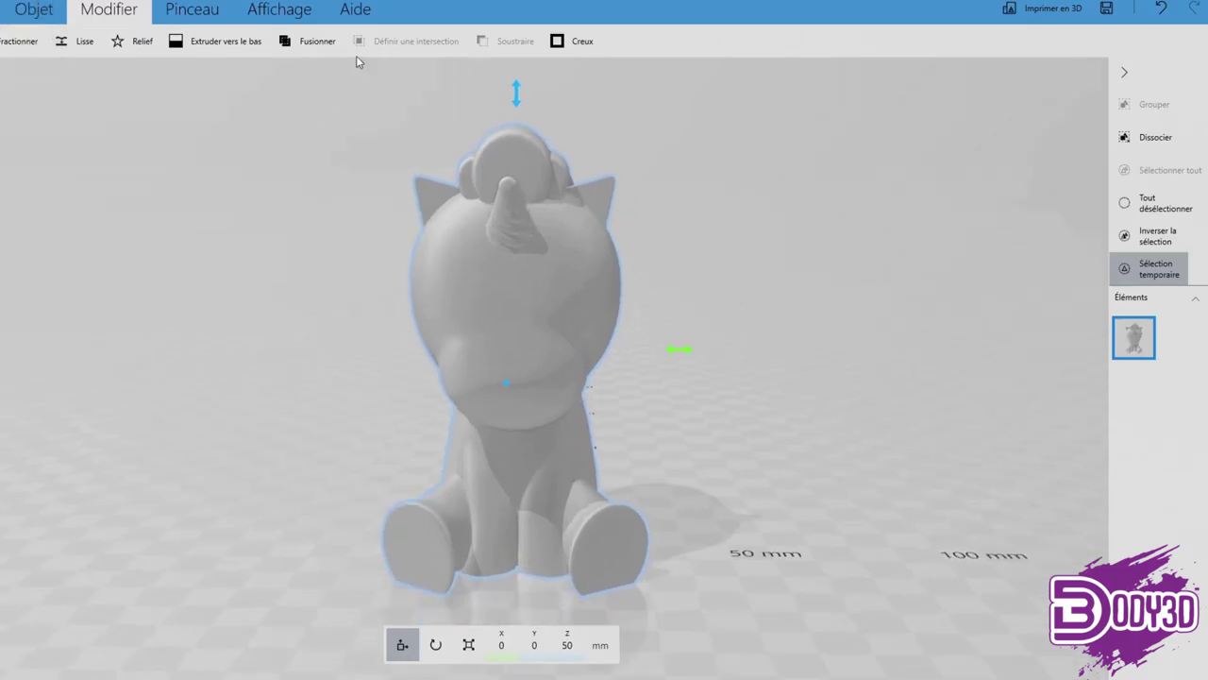
# Fuse the unicorn's parts into one solid and inspect the merged head from the front.
pyautogui.click(307, 40)
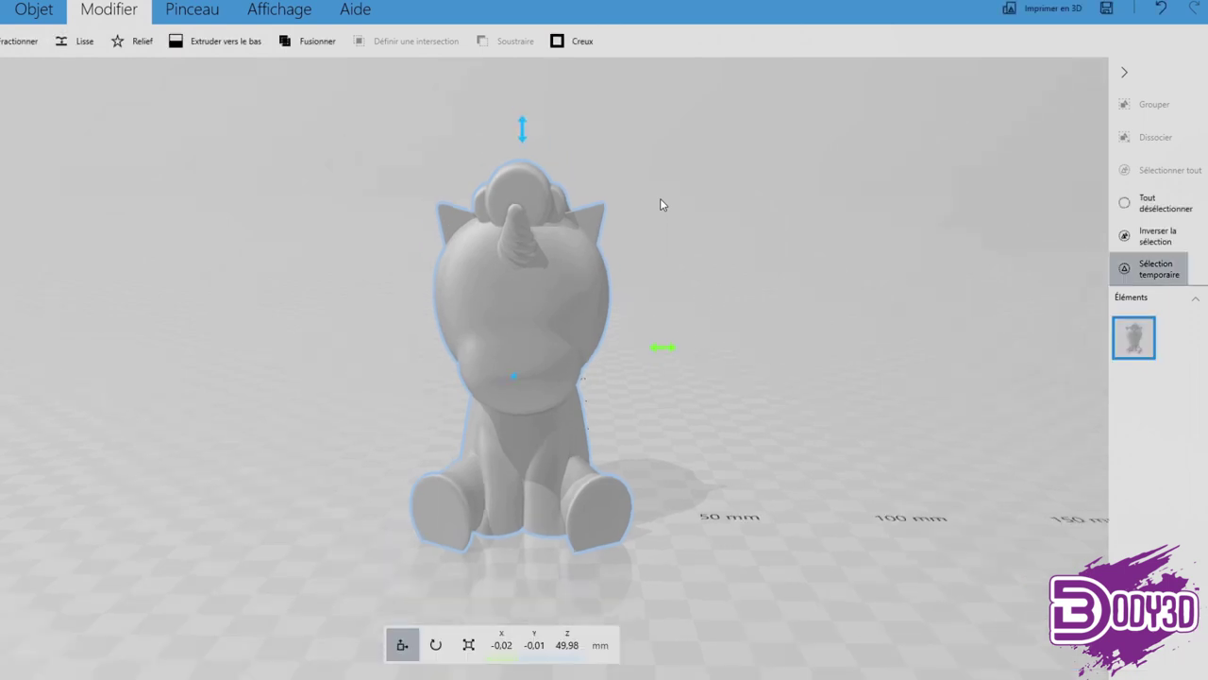
pyautogui.scroll(5, 661, 202)
pyautogui.moveTo(398, 270)
pyautogui.mouseDown(button='right')
pyautogui.moveTo(213, 217)
pyautogui.moveTo(499, 218)
pyautogui.mouseUp(button='right')
pyautogui.scroll(-5, 831, 256)
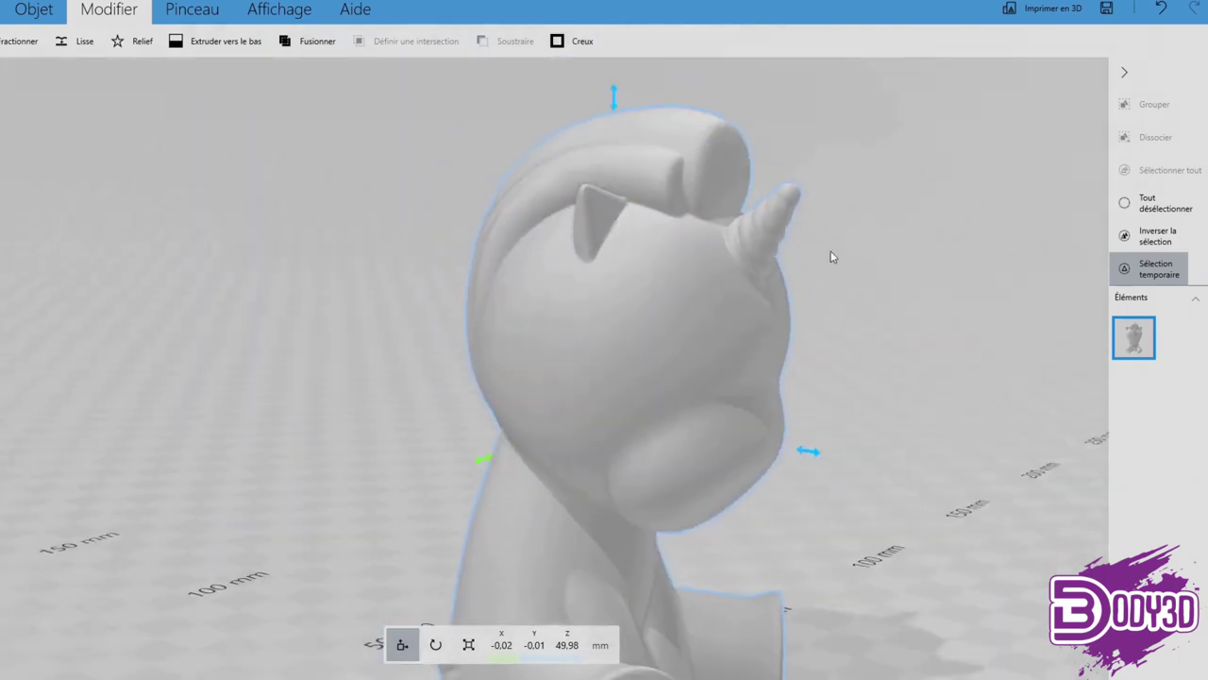
pyautogui.scroll(-2, 885, 267)
pyautogui.moveTo(885, 266)
pyautogui.mouseDown(button='right')
pyautogui.moveTo(742, 262)
pyautogui.moveTo(671, 225)
pyautogui.moveTo(601, 258)
pyautogui.mouseUp(button='right')
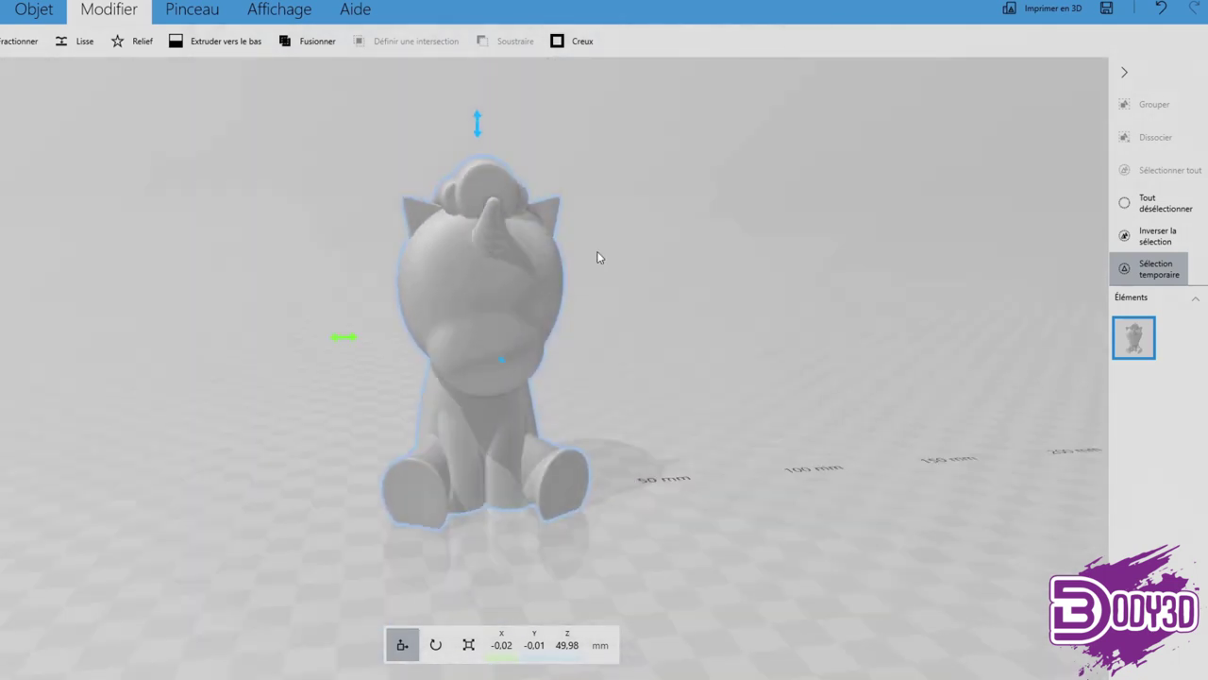
pyautogui.click(33, 9)
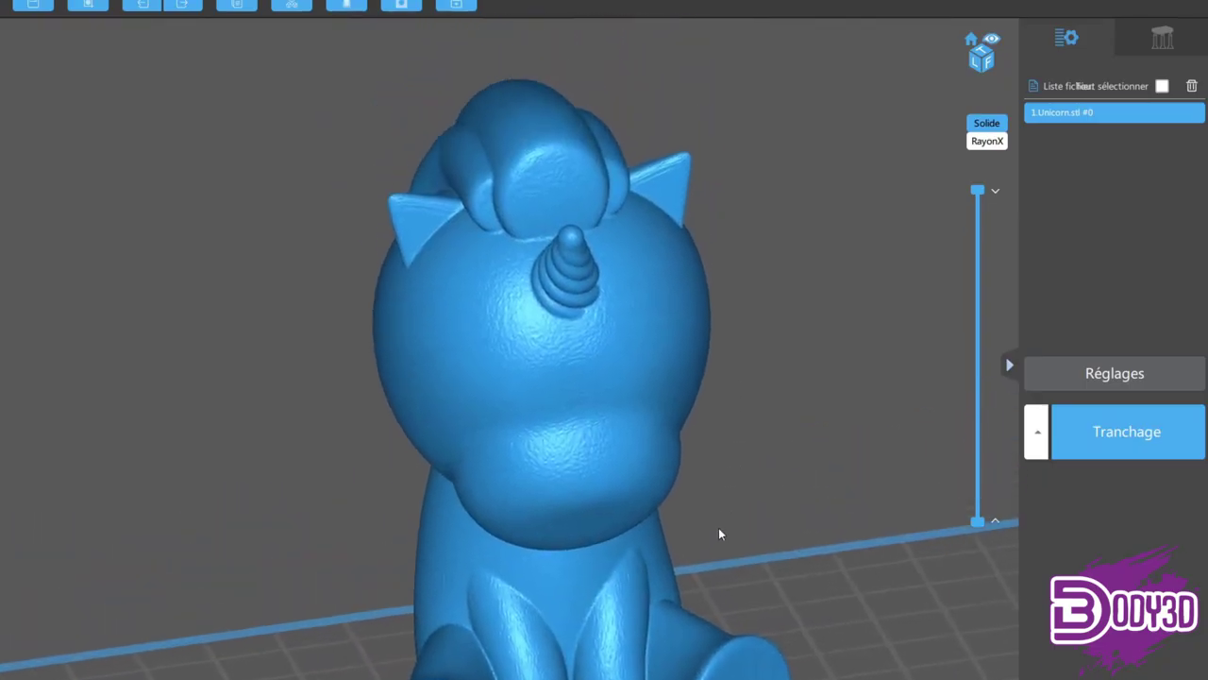
# Zoom in on the merged Unicorn.stl from a closer front view.
pyautogui.moveTo(718, 531)
pyautogui.mouseDown()
pyautogui.moveTo(673, 435)
pyautogui.moveTo(750, 427)
pyautogui.moveTo(740, 374)
pyautogui.moveTo(723, 366)
pyautogui.moveTo(707, 410)
pyautogui.moveTo(723, 380)
pyautogui.moveTo(726, 428)
pyautogui.moveTo(582, 370)
pyautogui.moveTo(402, 372)
pyautogui.mouseUp()
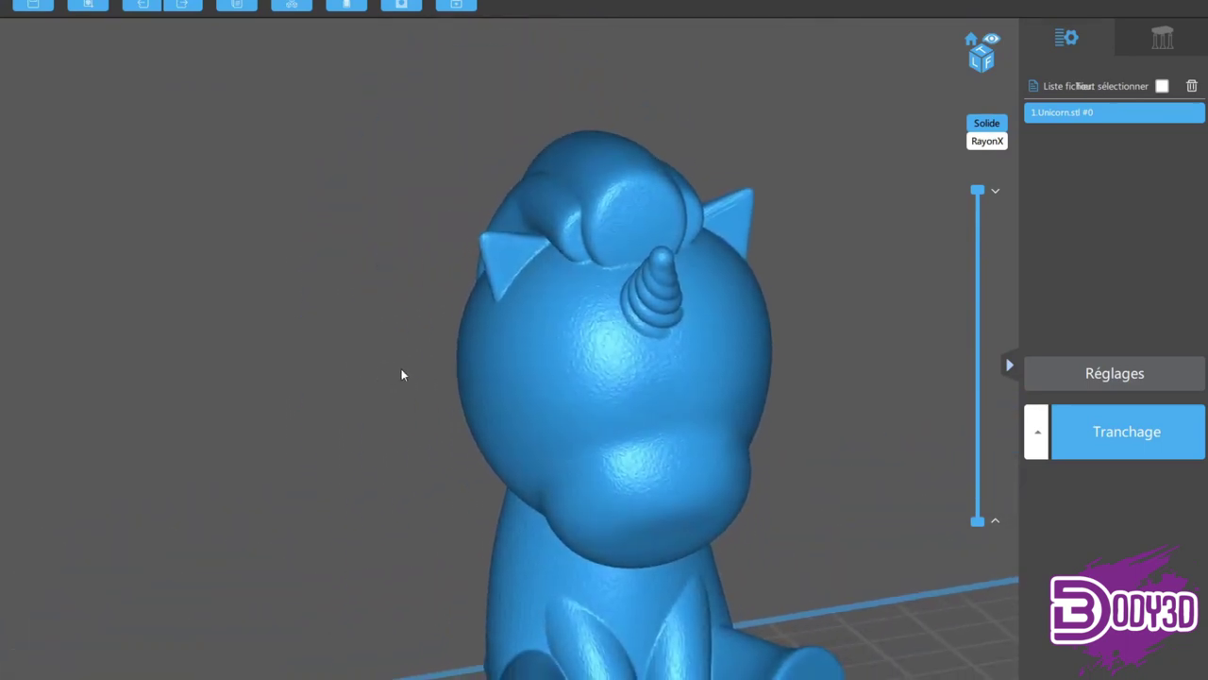
pyautogui.scroll(2, 440, 356)
pyautogui.scroll(2, 369, 237)
pyautogui.scroll(2, 418, 222)
pyautogui.scroll(-1, 365, 218)
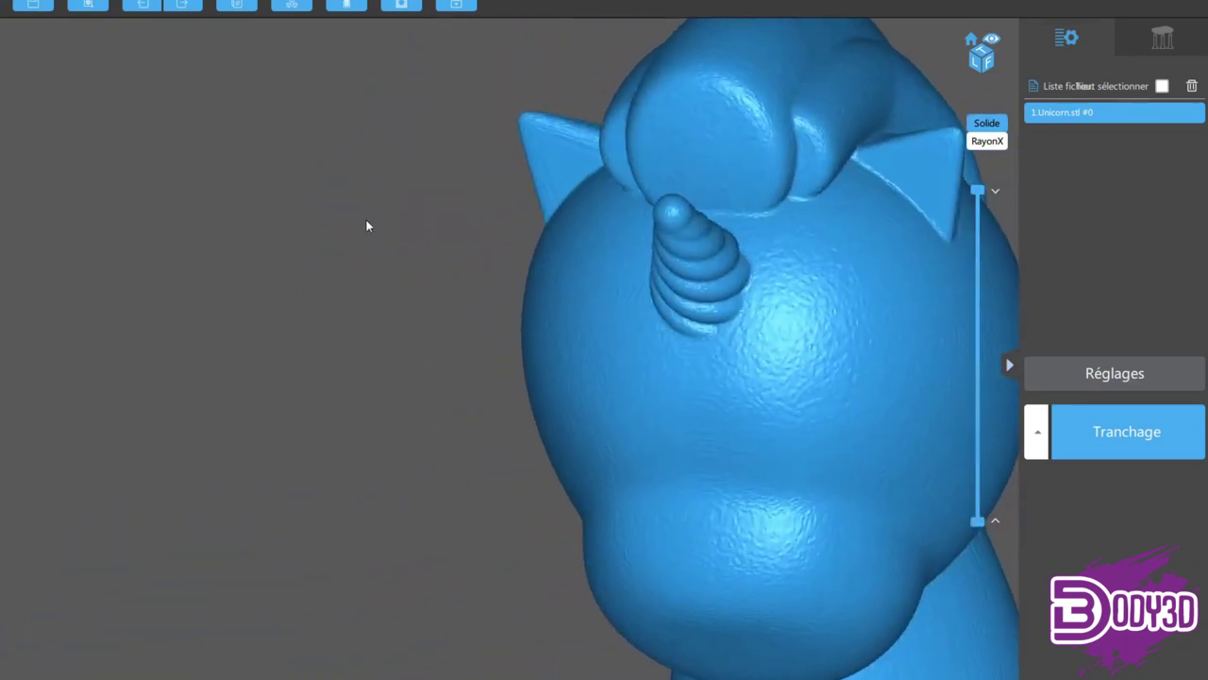
pyautogui.scroll(-2, 366, 218)
pyautogui.scroll(-2, 542, 274)
pyautogui.scroll(-1, 552, 288)
pyautogui.scroll(2, 552, 288)
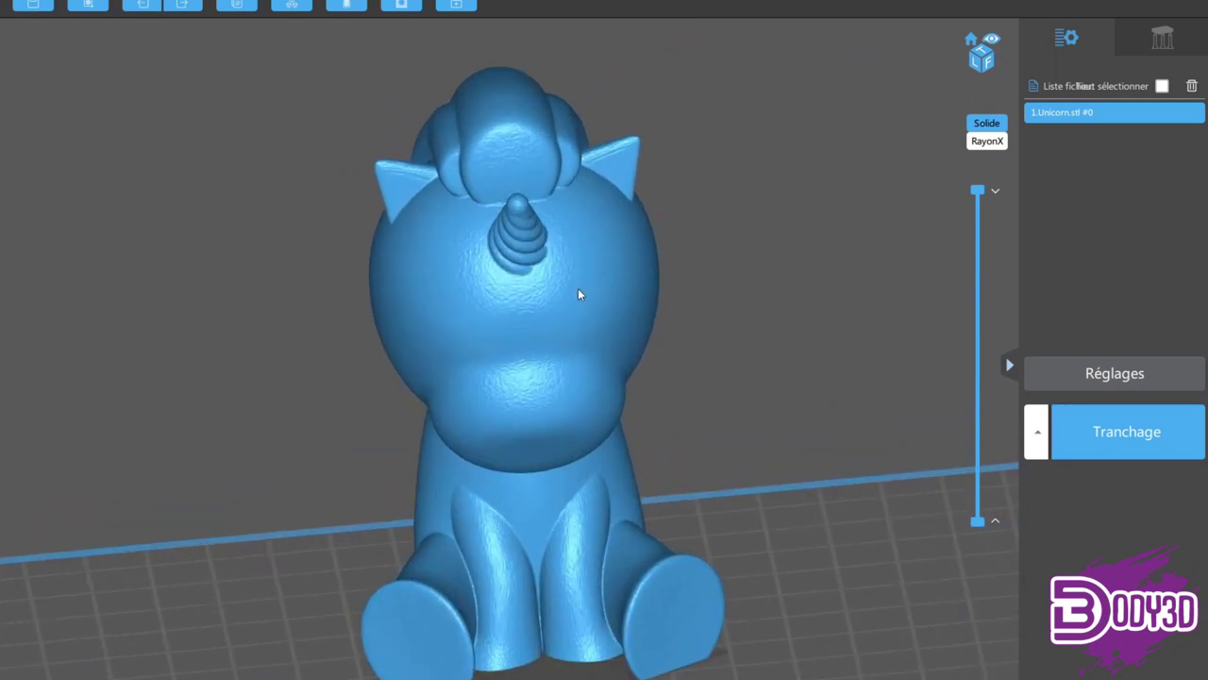
pyautogui.scroll(-1, 577, 288)
# Check the unicorn's sides, then cut the preview at layer 1768 (88.394 mm).
pyautogui.moveTo(760, 339); pyautogui.dragTo(605, 308)
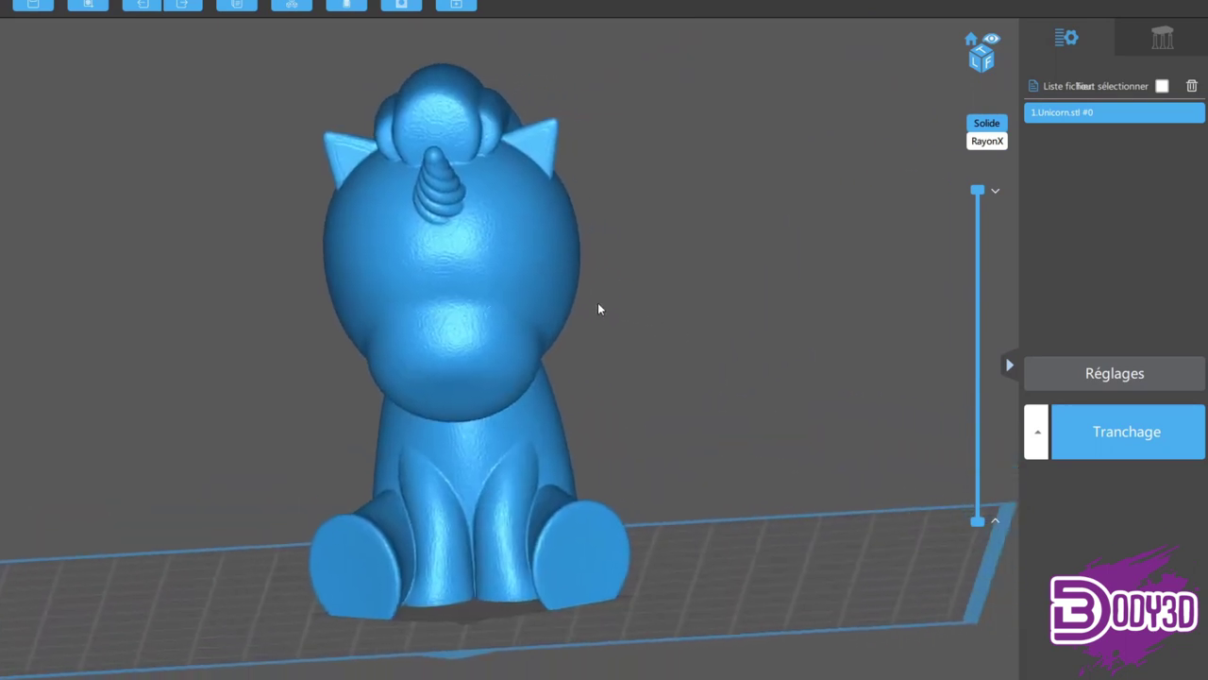
pyautogui.scroll(-2, 343, 377)
pyautogui.scroll(1, 421, 359)
pyautogui.moveTo(422, 359)
pyautogui.mouseDown()
pyautogui.moveTo(539, 321)
pyautogui.moveTo(510, 259)
pyautogui.moveTo(398, 330)
pyautogui.moveTo(377, 359)
pyautogui.moveTo(385, 377)
pyautogui.moveTo(426, 353)
pyautogui.moveTo(592, 416)
pyautogui.moveTo(573, 437)
pyautogui.moveTo(584, 439)
pyautogui.mouseUp()
pyautogui.scroll(2, 605, 419)
pyautogui.scroll(-2, 623, 421)
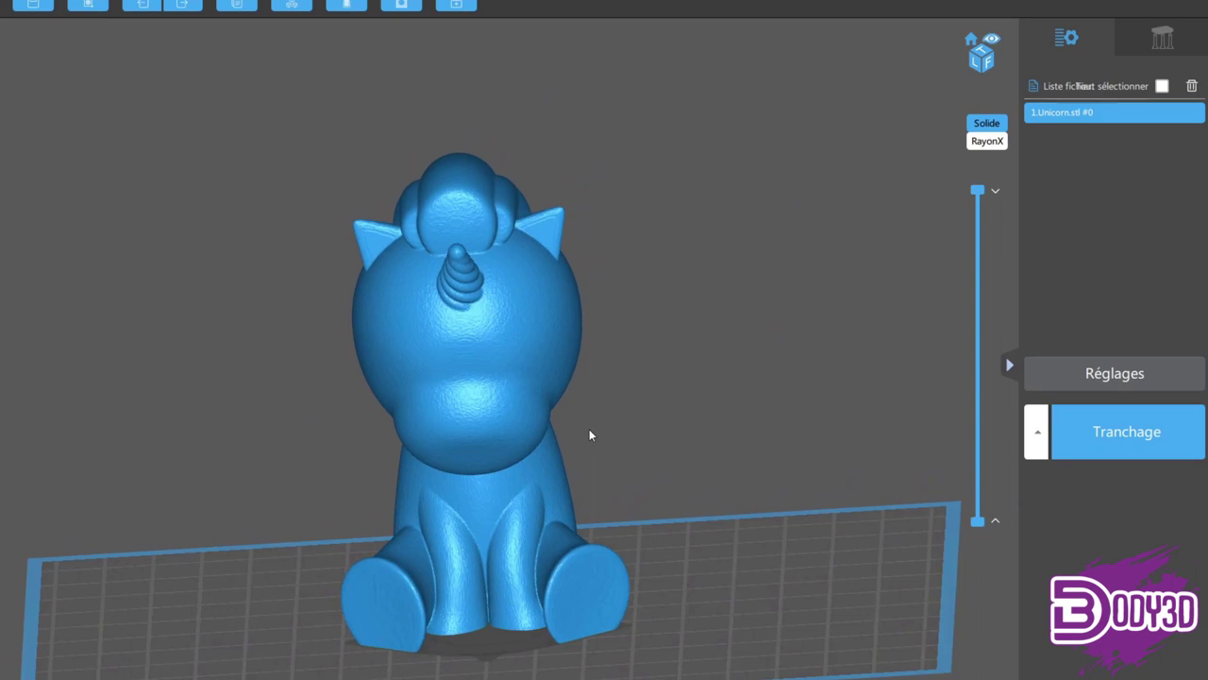
pyautogui.scroll(-3, 597, 430)
pyautogui.moveTo(977, 190); pyautogui.dragTo(741, 231)
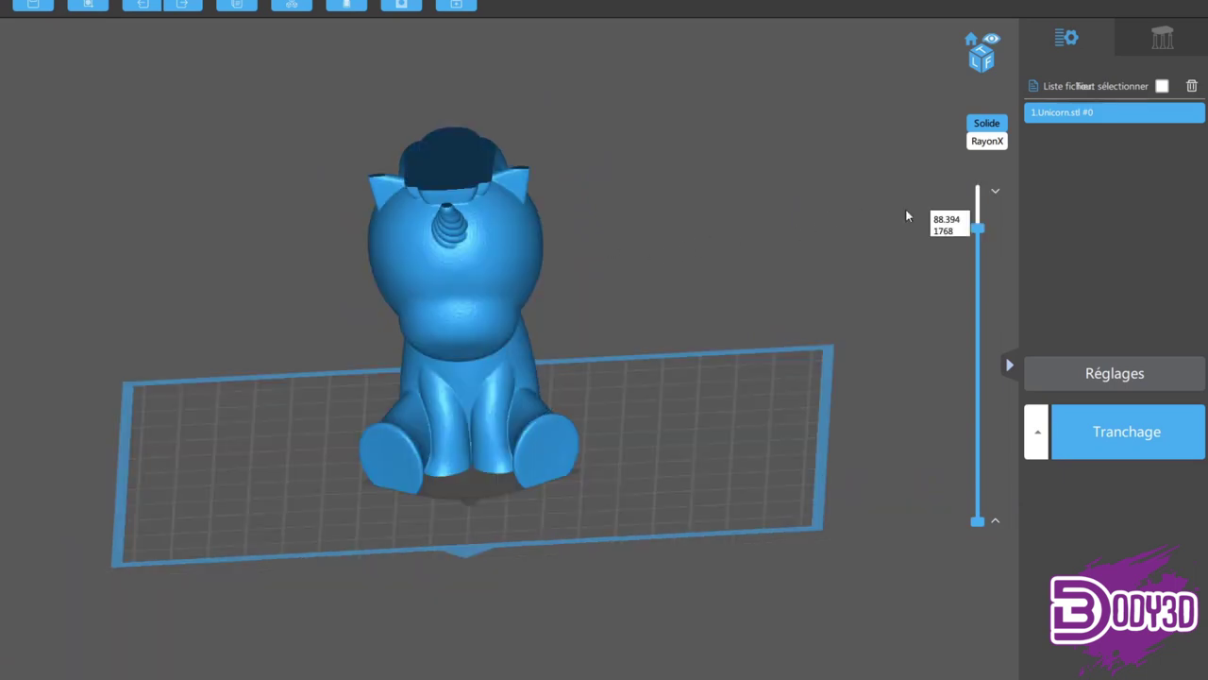
# Cut the preview down to layer 765, then orbit to a lower front view of the unicorn.
pyautogui.moveTo(977, 238)
pyautogui.mouseDown()
pyautogui.moveTo(978, 459)
pyautogui.moveTo(978, 300)
pyautogui.moveTo(920, 249)
pyautogui.moveTo(908, 179)
pyautogui.mouseUp()
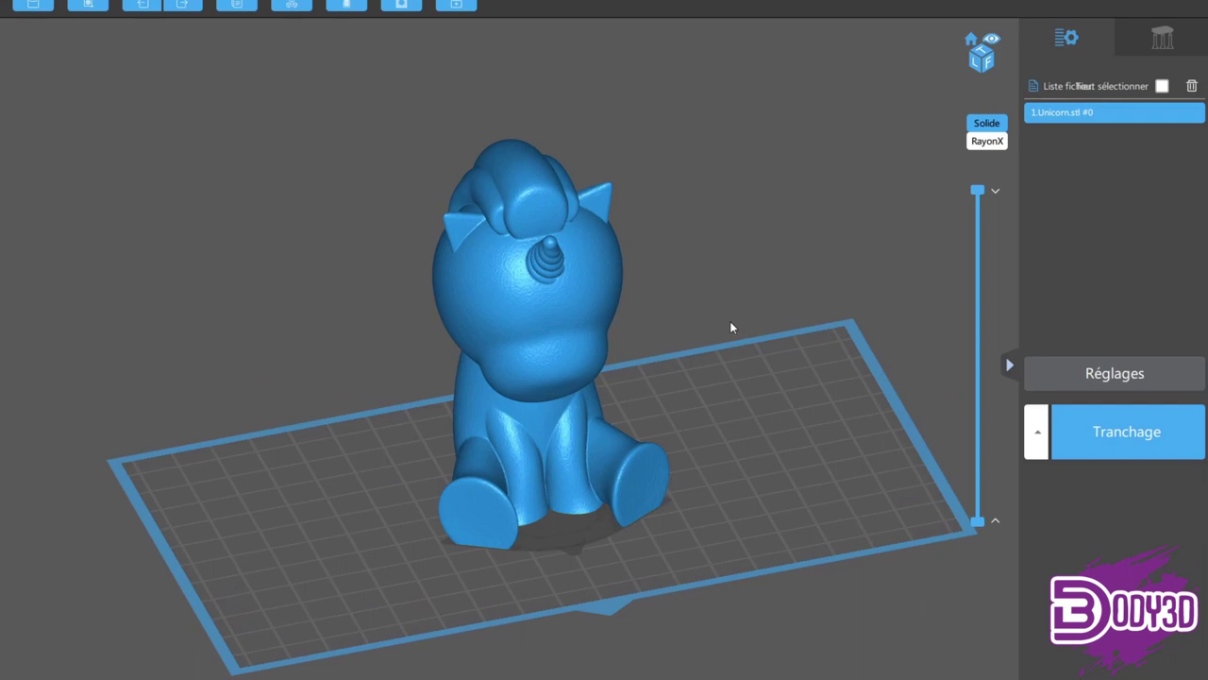
pyautogui.moveTo(731, 327); pyautogui.dragTo(627, 329)
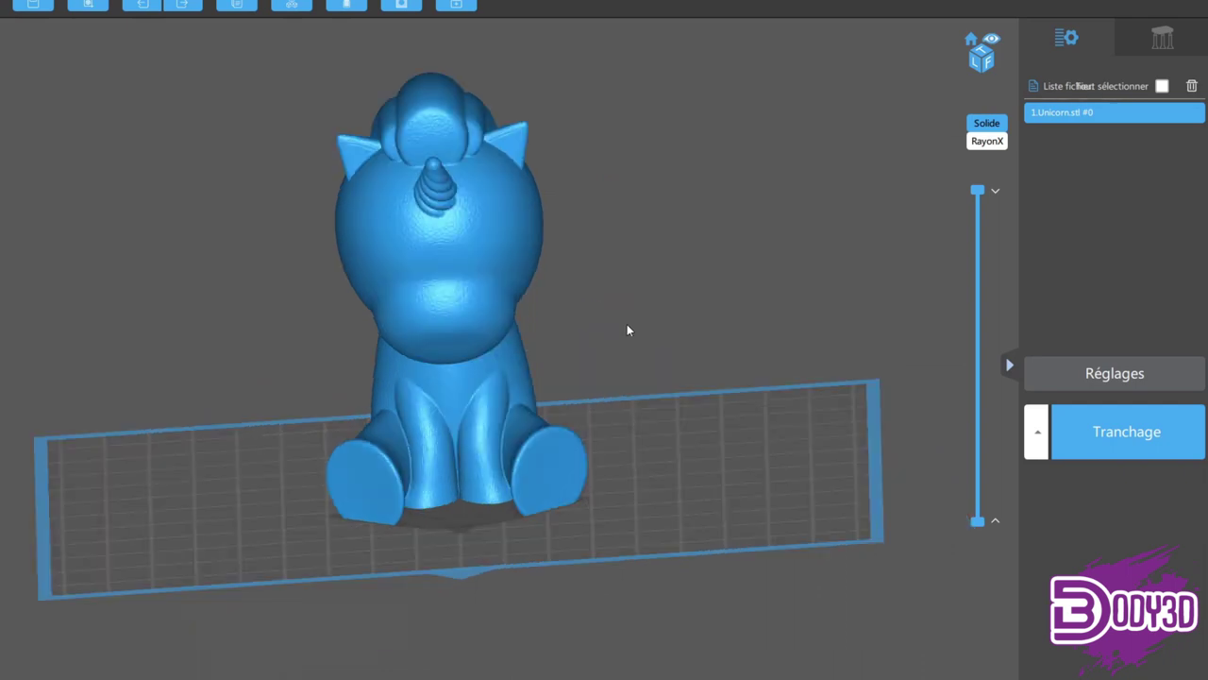